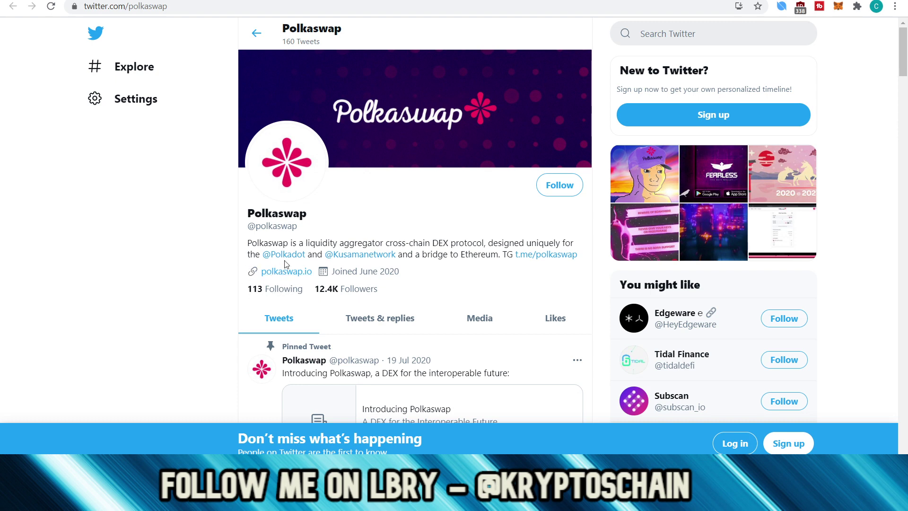
- Scroll the 'Introducing Polkaswap' article to 'Connect Your Account to the Polkaswap Testnet'
scroll(209, 237, "down", 1)
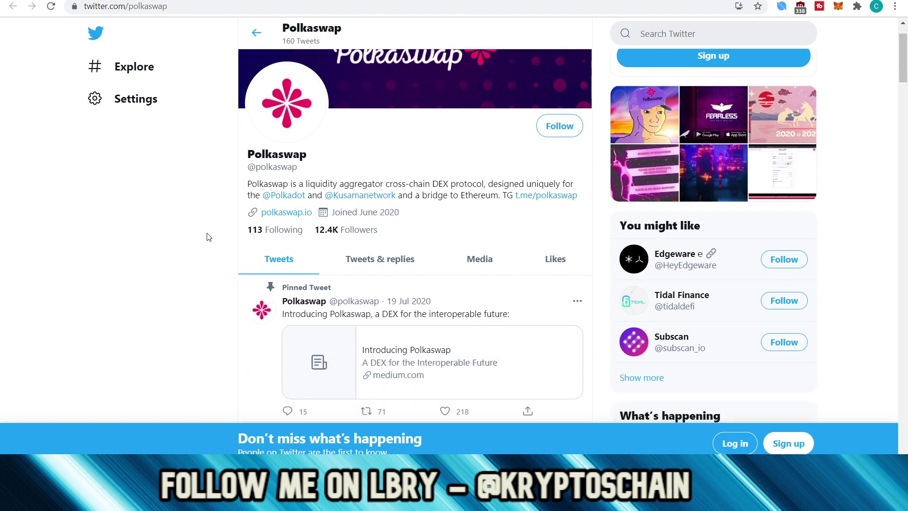
scroll(207, 236, "down", 5)
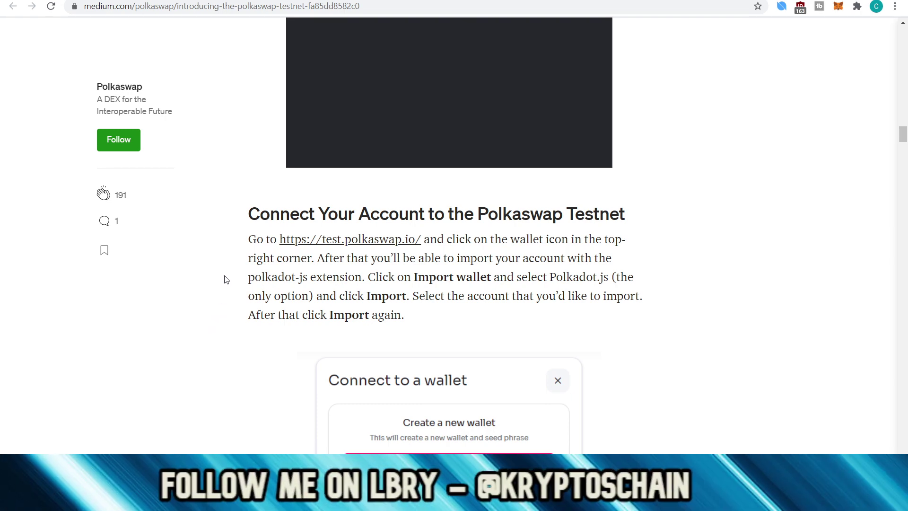
- Scroll through the testnet setup guide down to the 'Getting Test Tokens' section
scroll(225, 280, "down", 1)
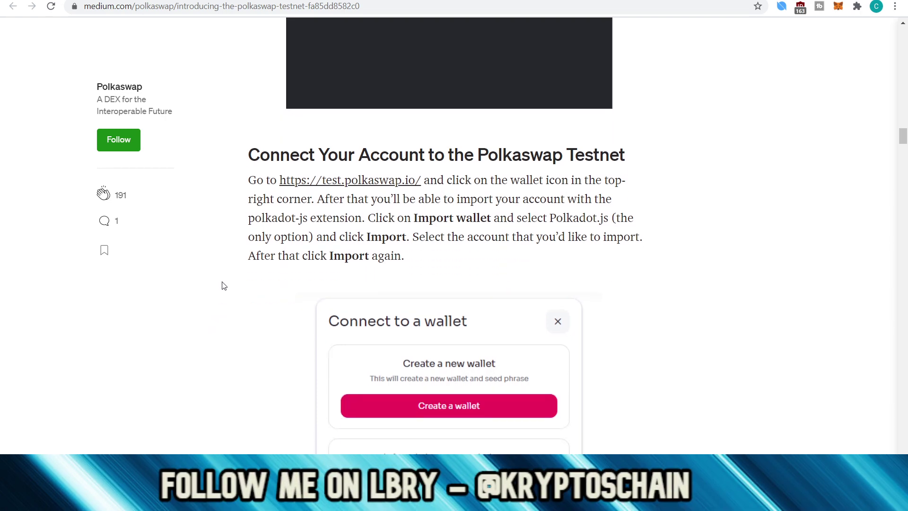
scroll(225, 282, "up", 1)
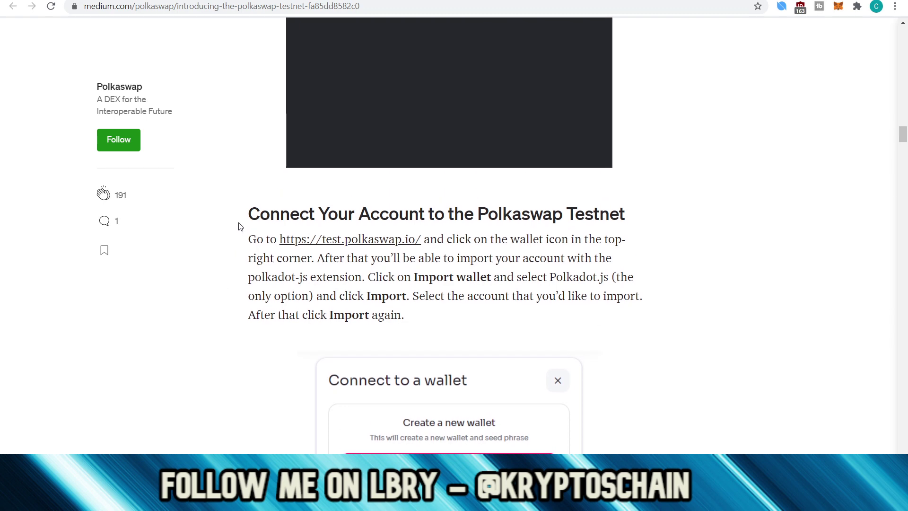
scroll(227, 242, "down", 1)
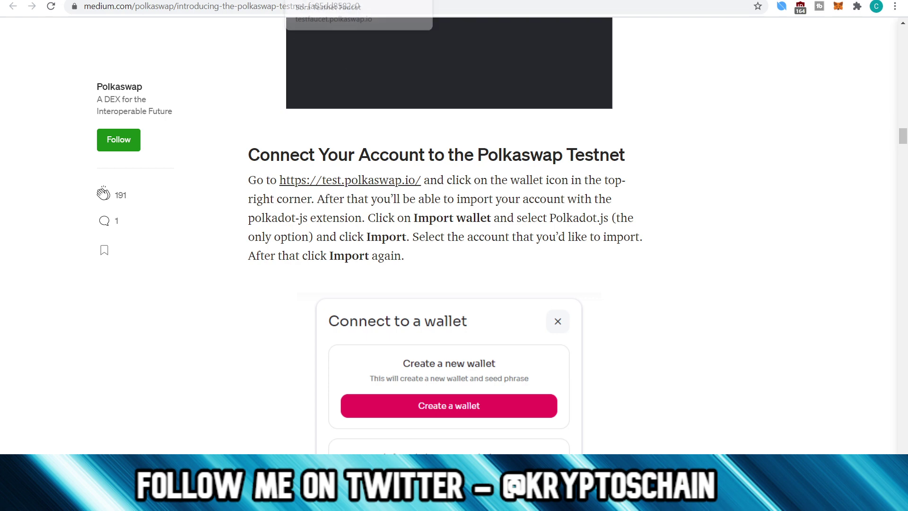
scroll(222, 216, "down", 10)
scroll(226, 217, "down", 8)
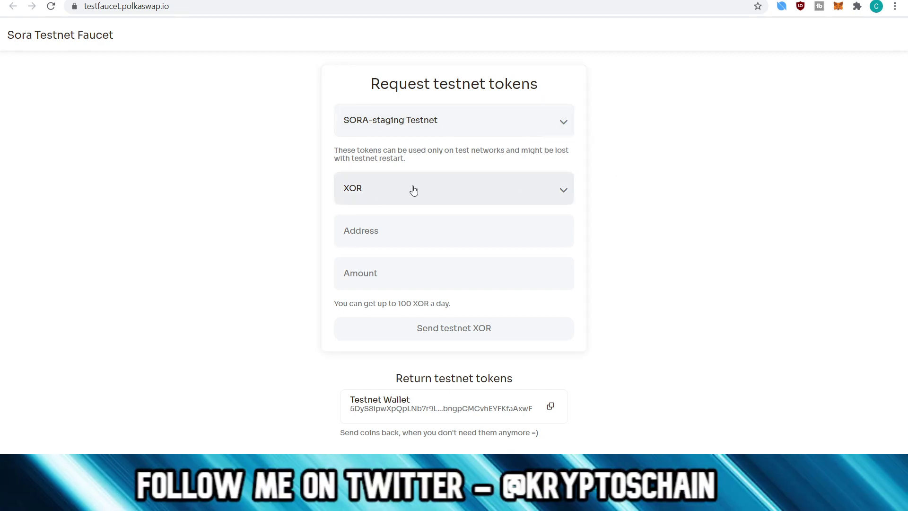
- Check the faucet's token list (XOR, VAL, PSWAP) and keep XOR selected
left_click(557, 193)
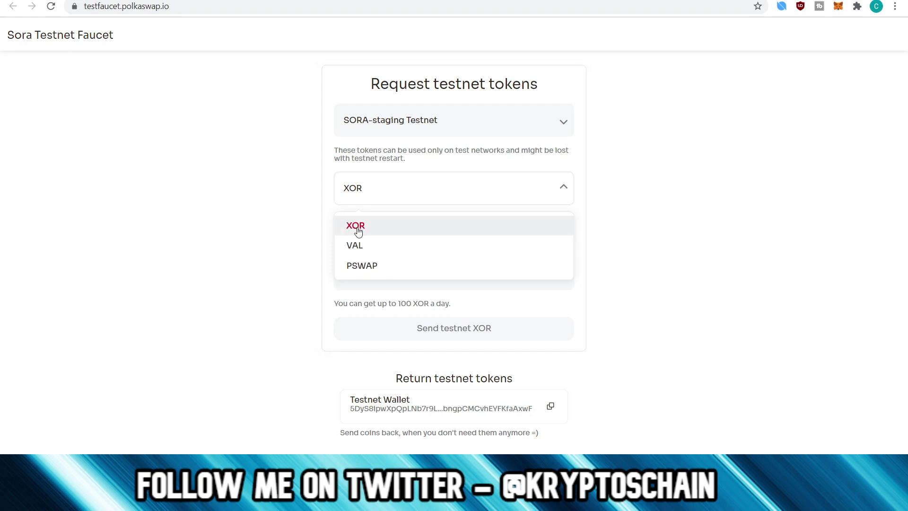
left_click(666, 198)
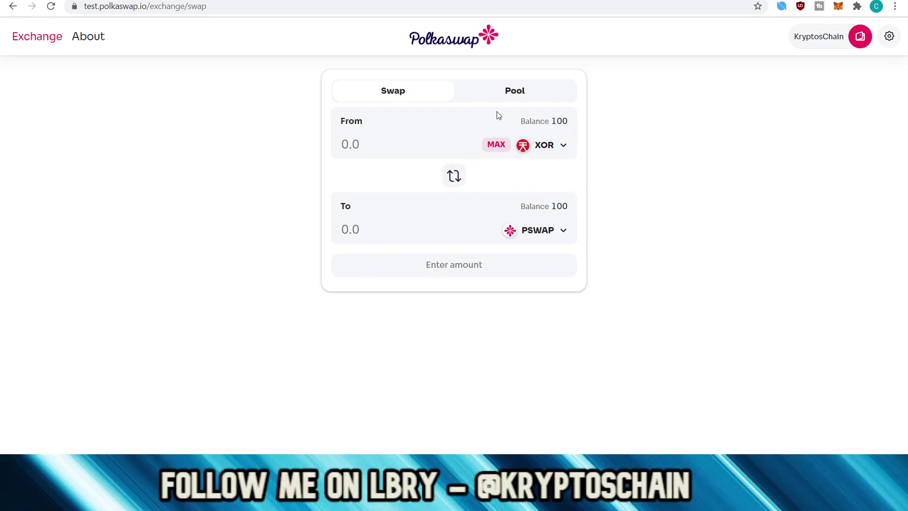
- Set up a 10 XOR to PSWAP swap, estimated at 4.562953 PSWAP, and review it
left_click(520, 96)
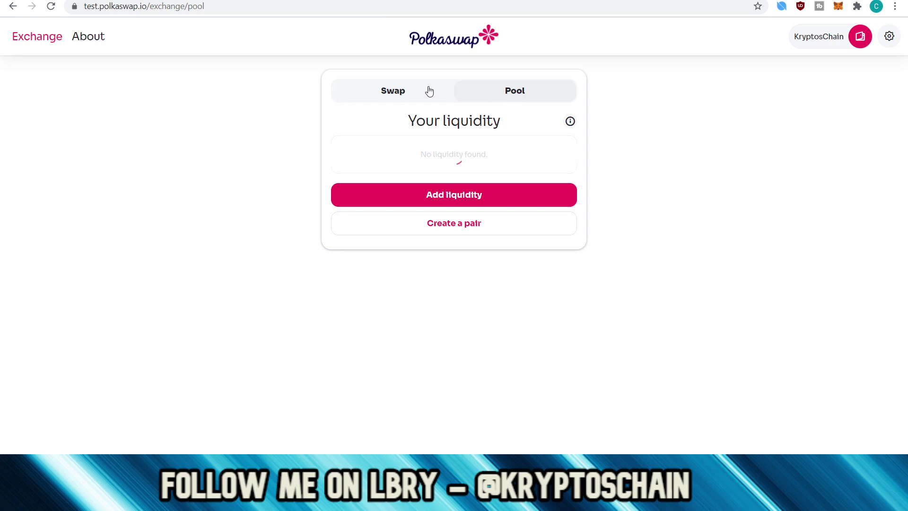
left_click(401, 93)
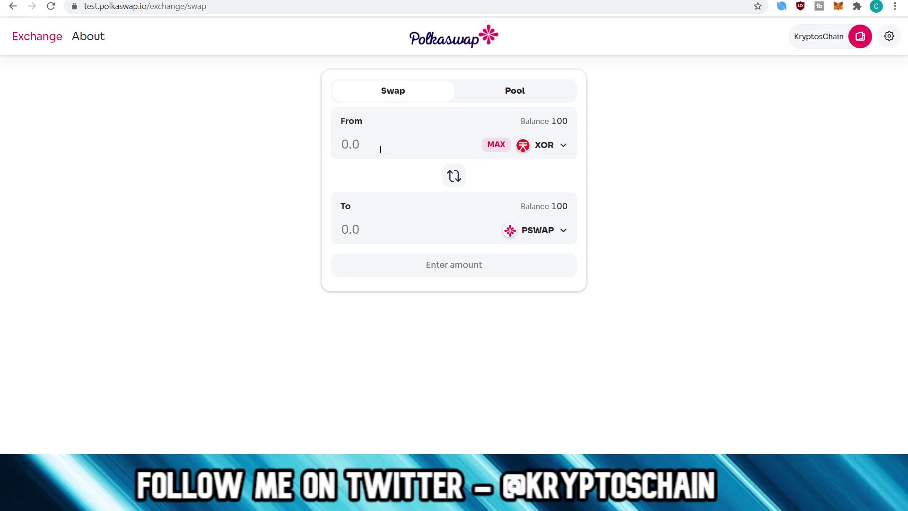
left_click(374, 145)
type("10")
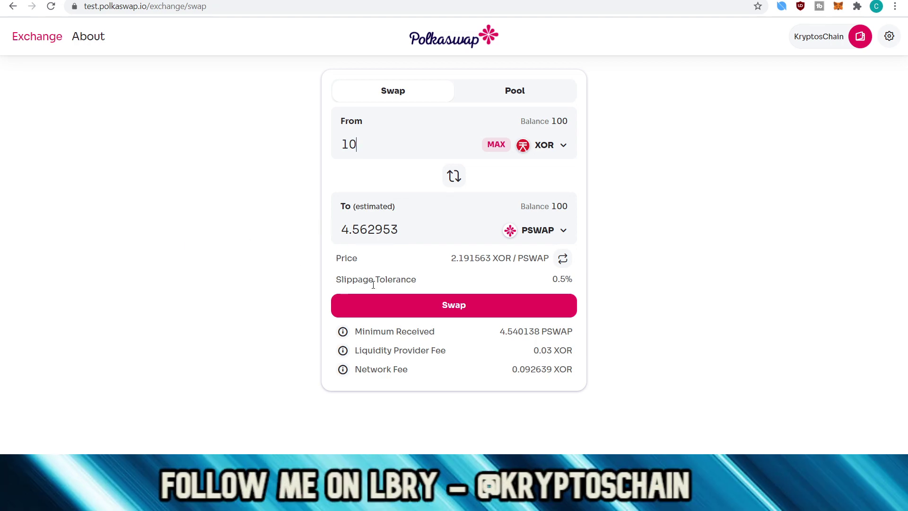
left_click(423, 305)
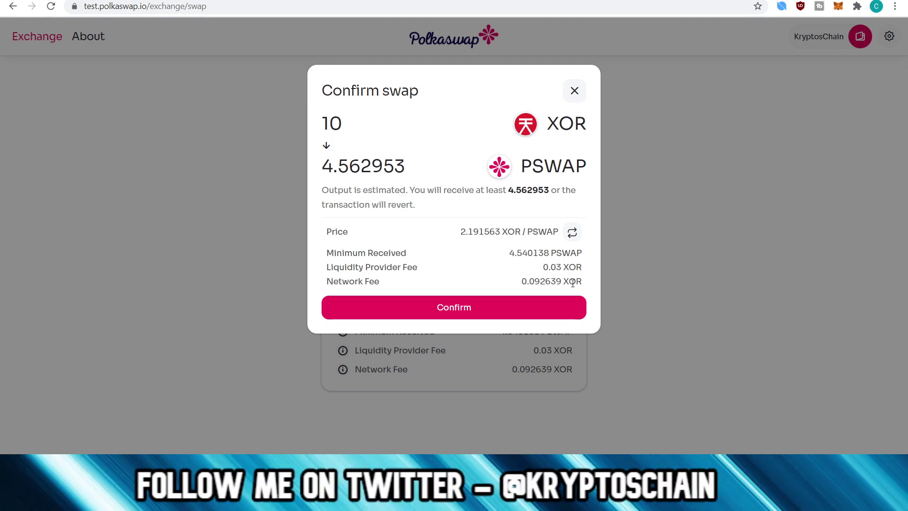
- Inspect the 0.092639 XOR network fee in the Confirm swap dialog
left_click_drag(525, 282, 547, 281)
double_click(528, 282)
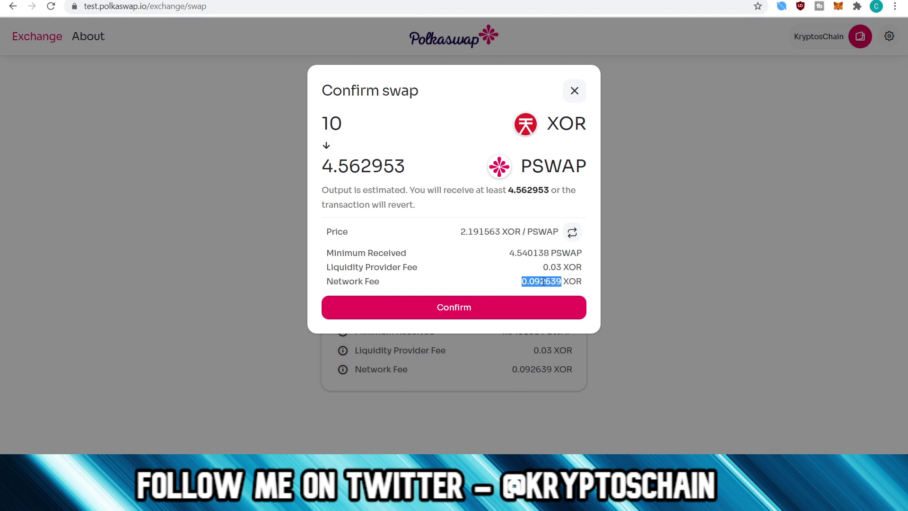
left_click_drag(522, 282, 543, 282)
left_click(532, 282)
double_click(534, 282)
double_click(535, 280)
left_click(535, 279)
double_click(536, 280)
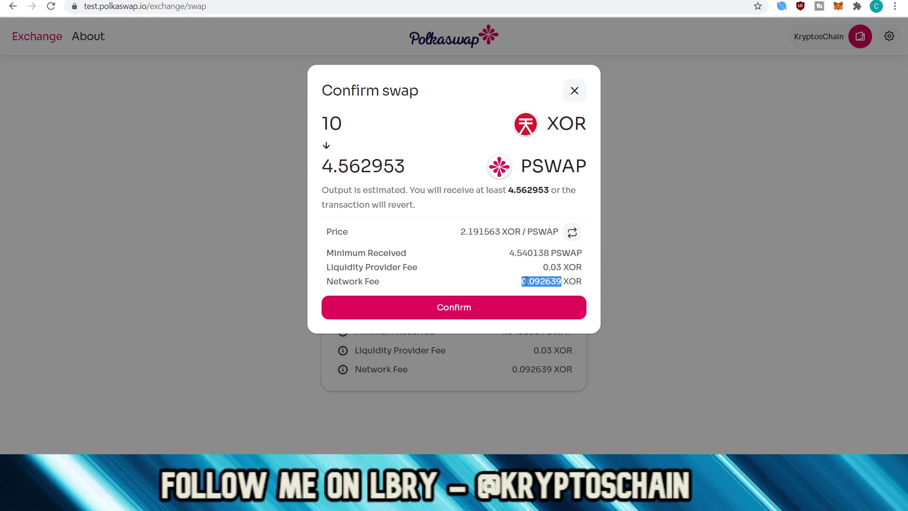
left_click(535, 280)
left_click_drag(522, 281, 542, 280)
double_click(541, 279)
left_click(531, 280)
left_click(542, 280)
- Confirm the 10 XOR swap and sign it with the account password
left_click(522, 313)
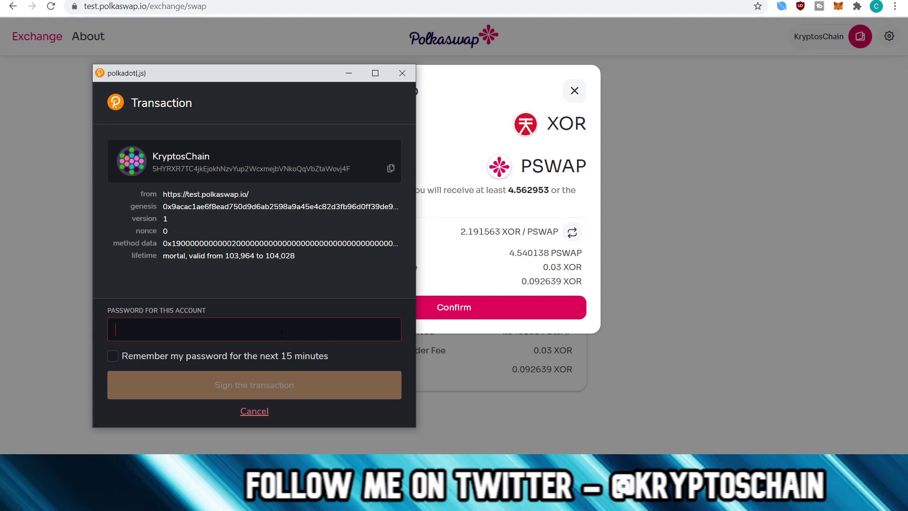
type("•")
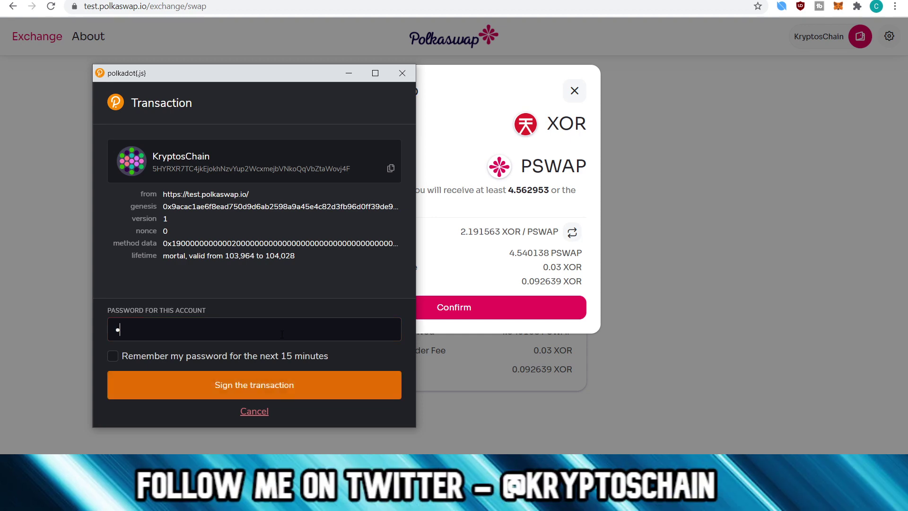
type("••••")
left_click(267, 384)
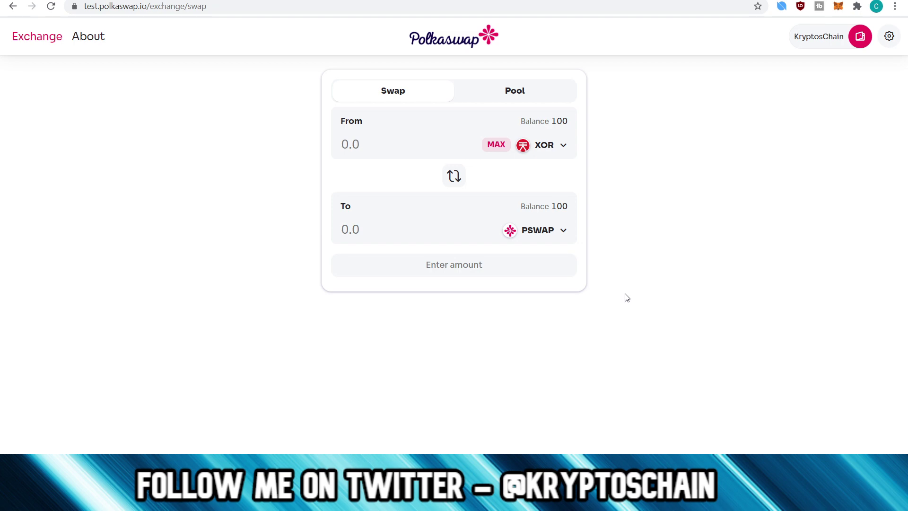
left_click(453, 181)
left_click(454, 181)
left_click(509, 93)
left_click(404, 96)
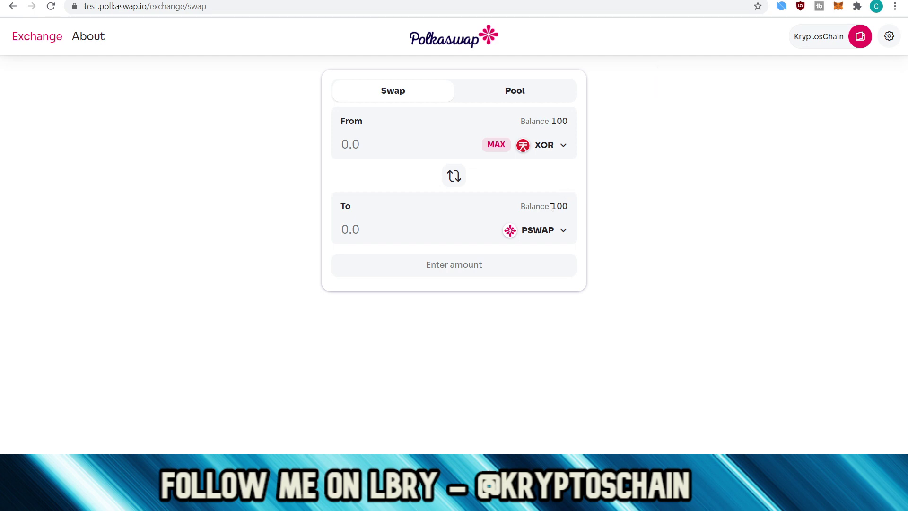
left_click(456, 180)
left_click(456, 180)
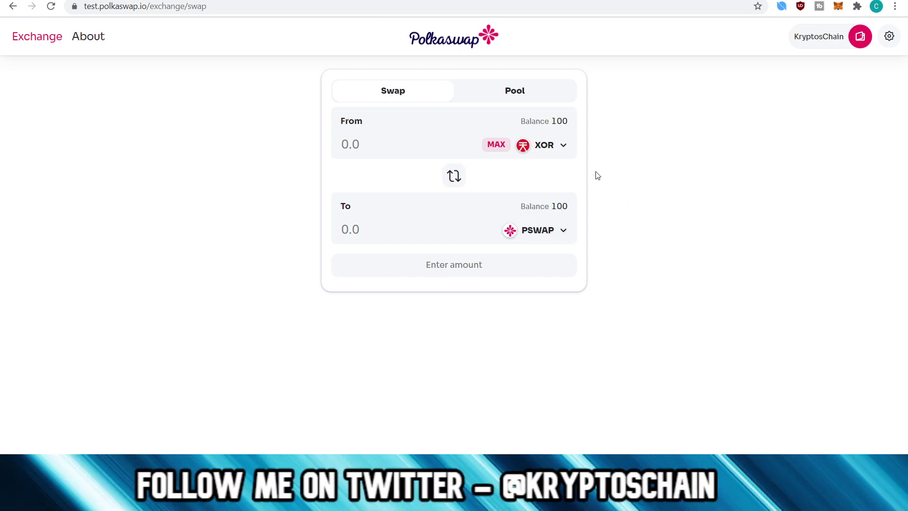
left_click(494, 145)
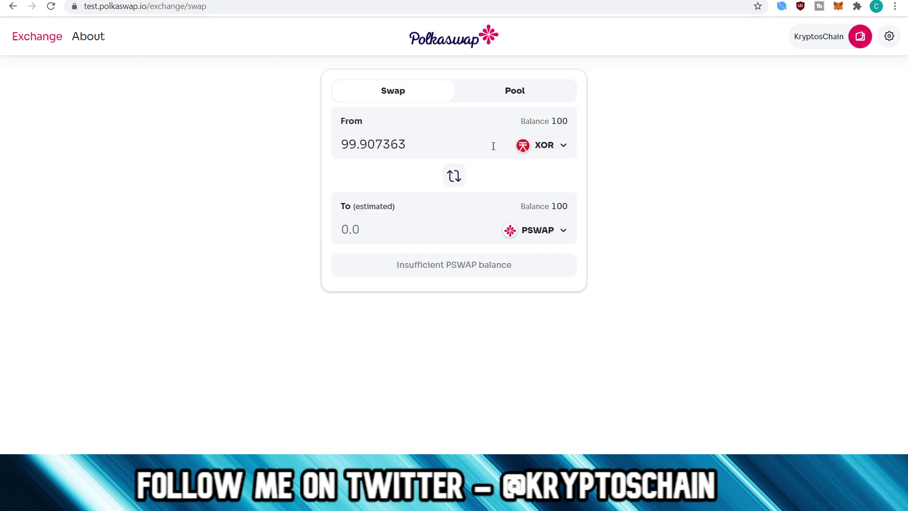
left_click(451, 179)
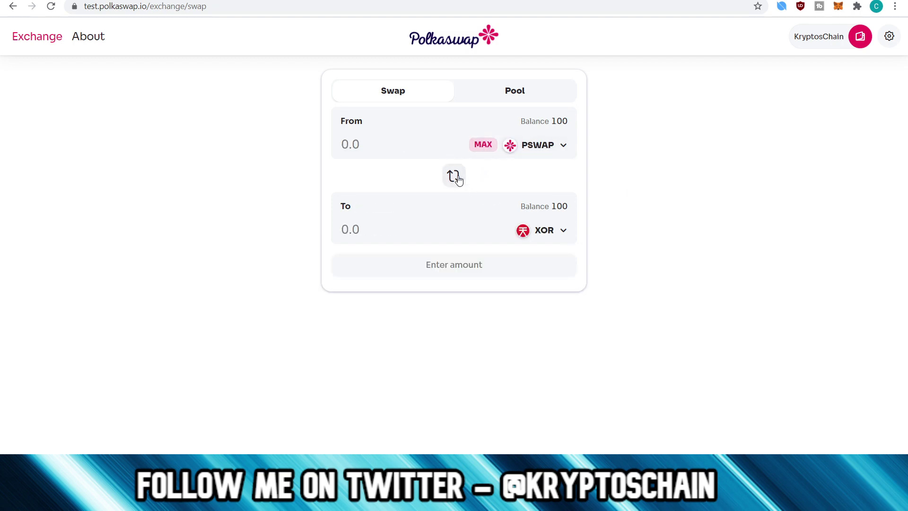
left_click(454, 177)
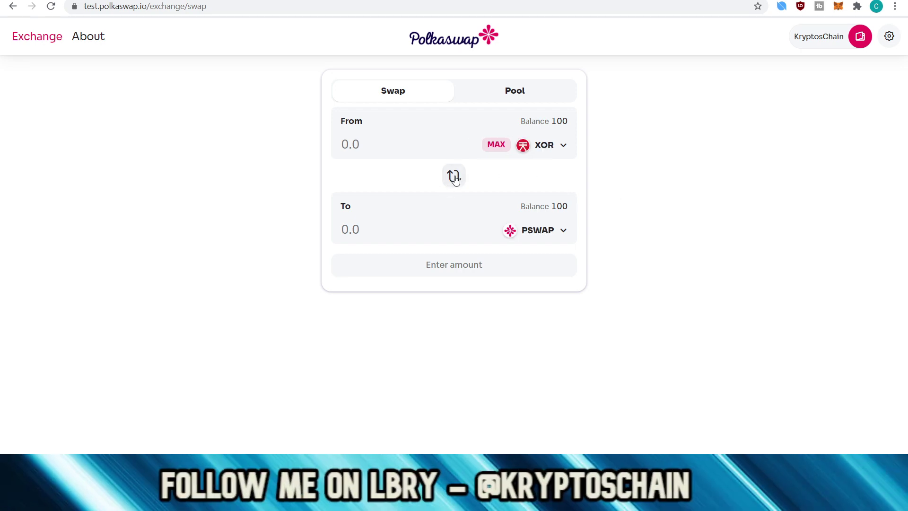
left_click(456, 179)
left_click(454, 177)
left_click(455, 177)
left_click(454, 177)
left_click(455, 177)
left_click(454, 177)
left_click(507, 91)
left_click(393, 95)
left_click_drag(522, 208, 652, 197)
left_click(657, 187)
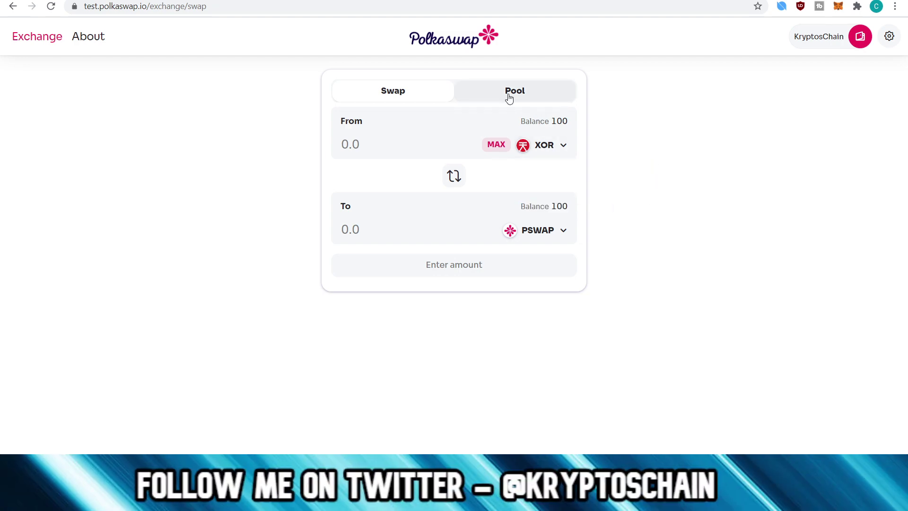
left_click(509, 97)
left_click(391, 94)
- Change the swap pair to pay with VAL and receive PSWAP
left_click(397, 148)
type("5")
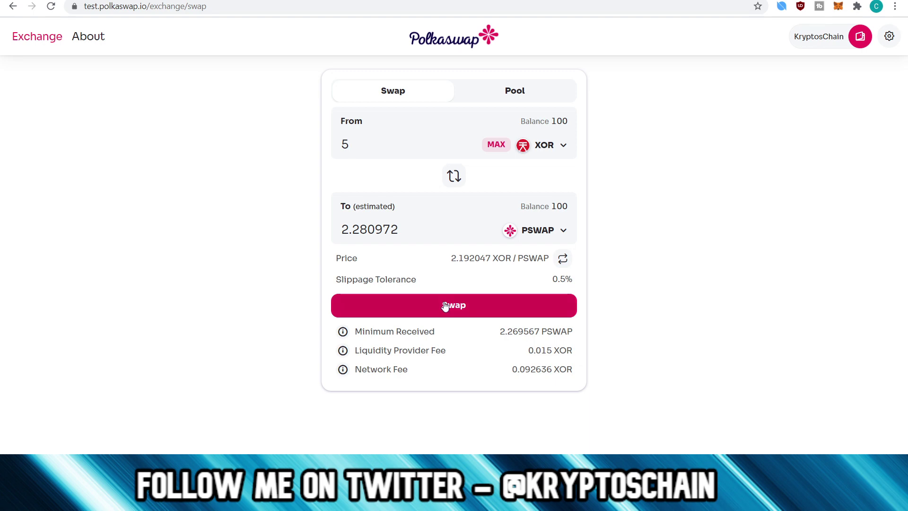
left_click(453, 177)
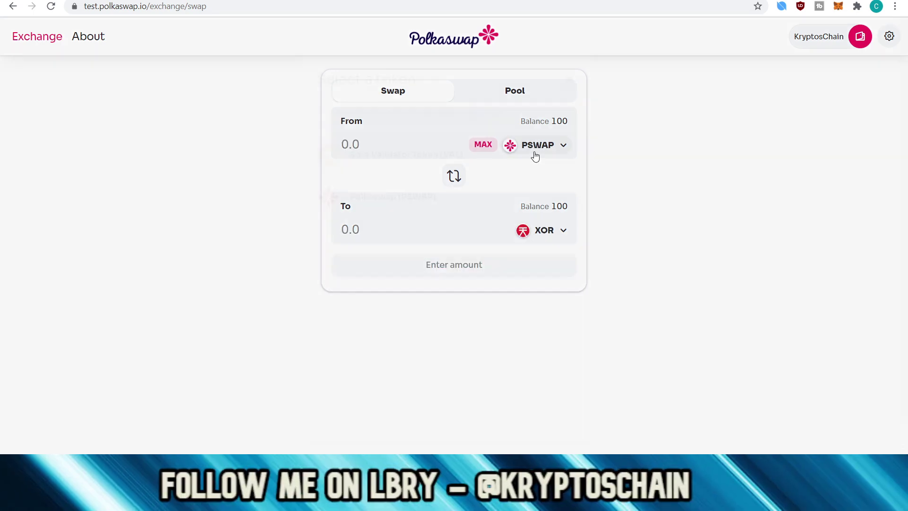
left_click(532, 151)
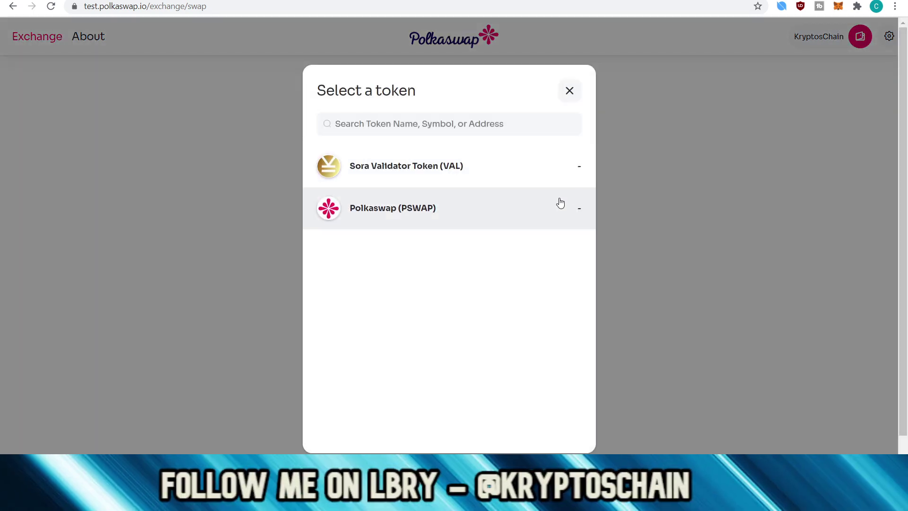
left_click(449, 177)
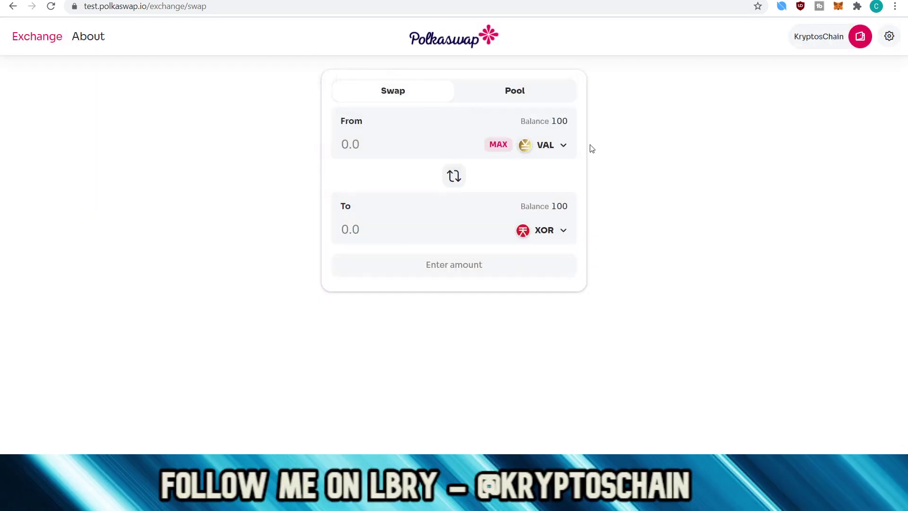
left_click(558, 231)
left_click(470, 214)
- Swap 10 VAL for PSWAP and sign the transaction with the account password
left_click(380, 141)
type("1")
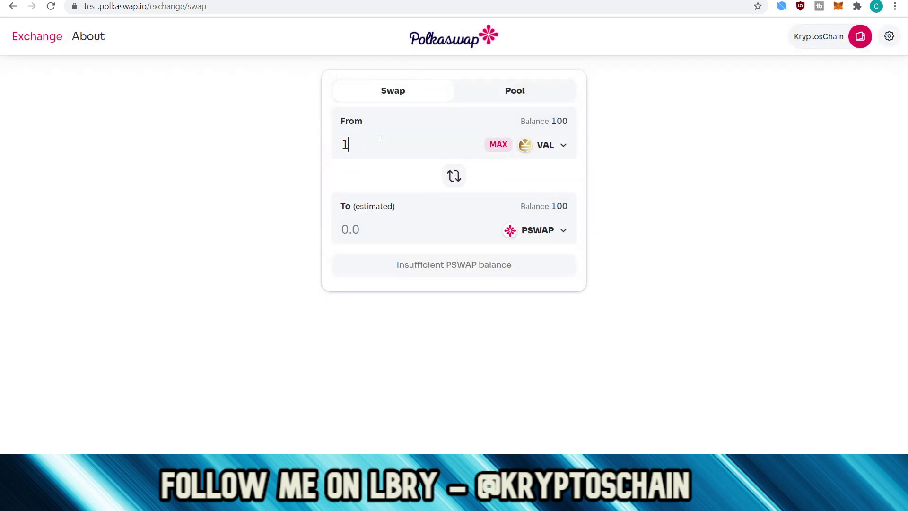
type("0")
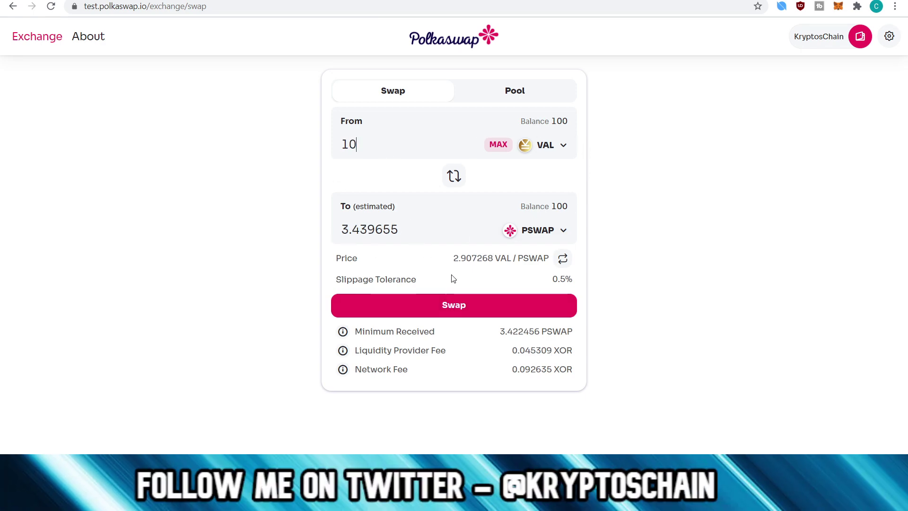
left_click(483, 307)
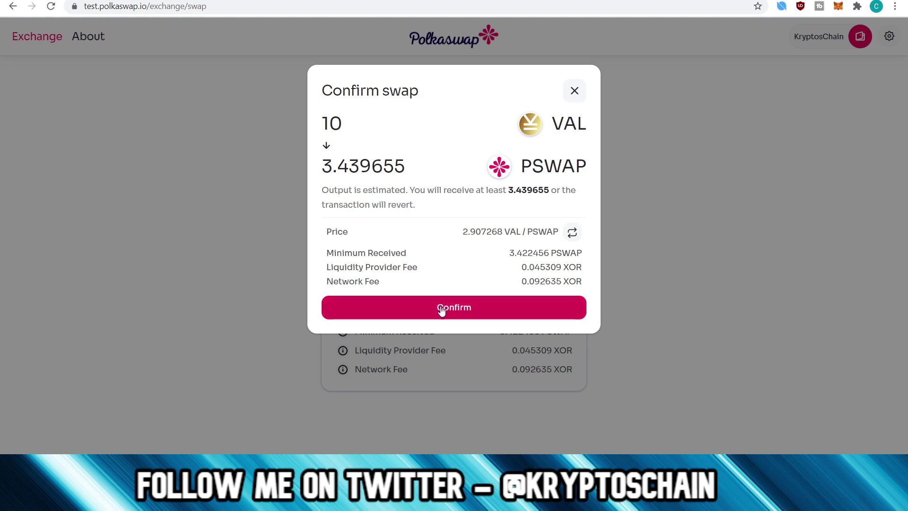
left_click(441, 310)
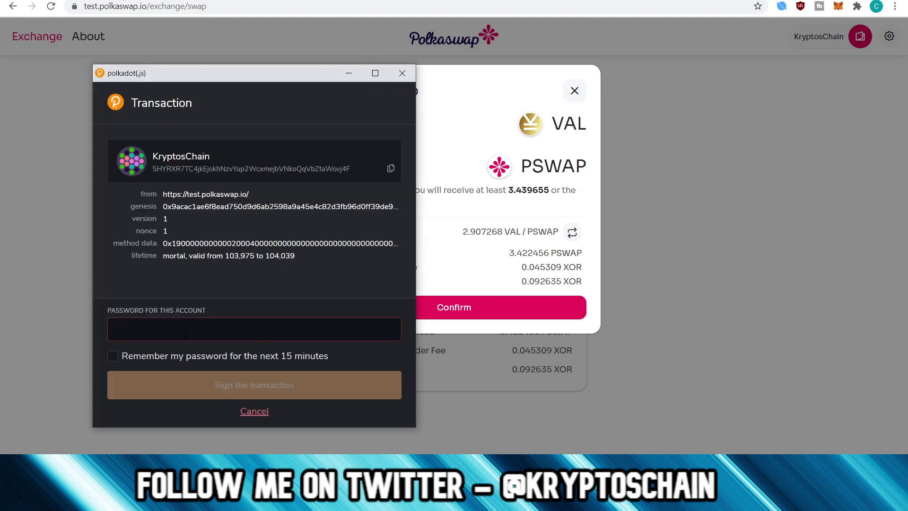
type("••••••")
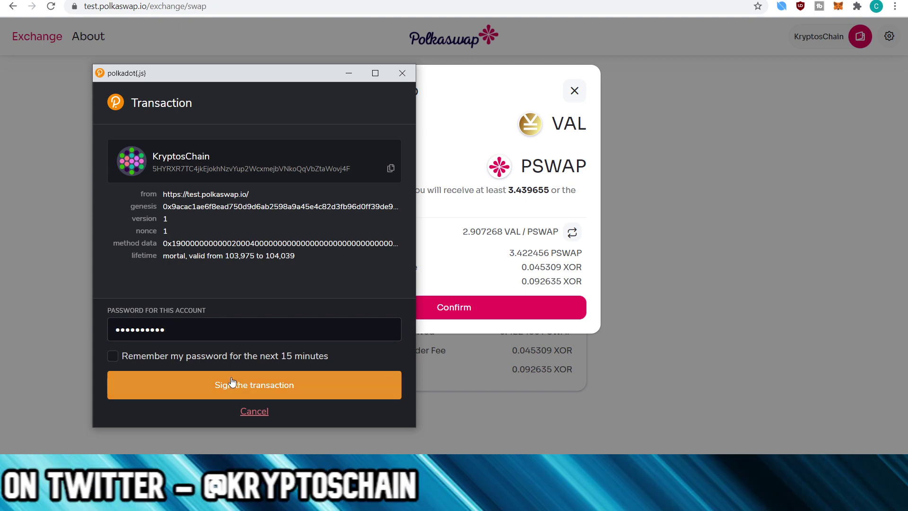
left_click(226, 384)
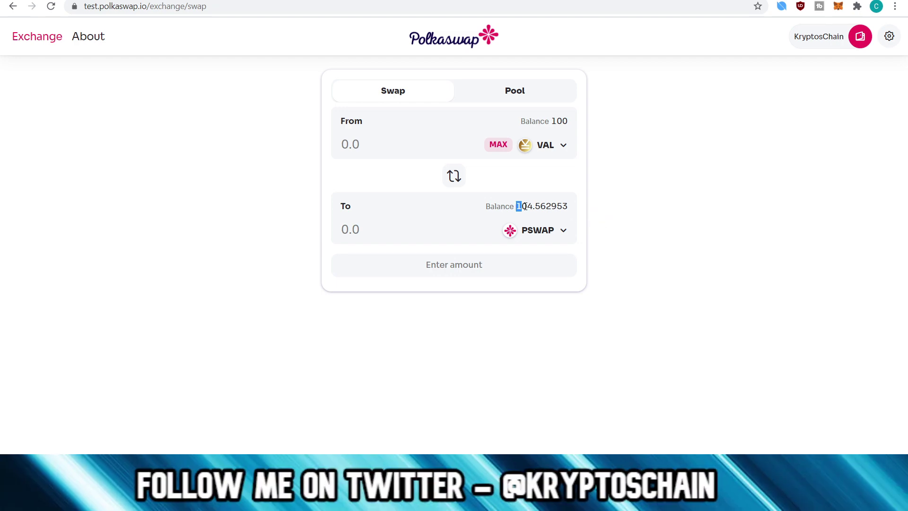
- Check the 104.562953 PSWAP balance and flip the swap direction back and forth twice
mouse_move(524, 206)
left_mouse_down()
mouse_move(557, 206)
mouse_move(521, 207)
left_mouse_up()
double_click(558, 206)
left_click(519, 206)
double_click(544, 206)
left_click(546, 211)
left_click(521, 206)
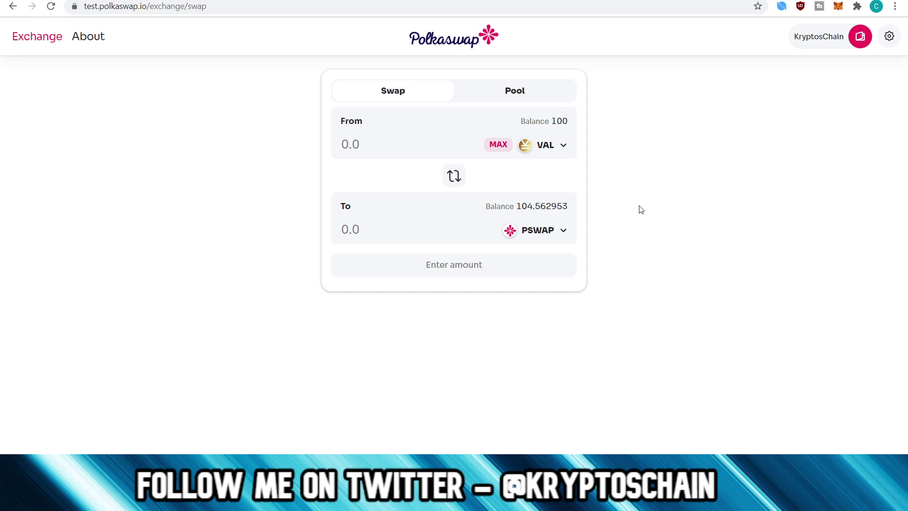
left_click(458, 177)
left_click(453, 178)
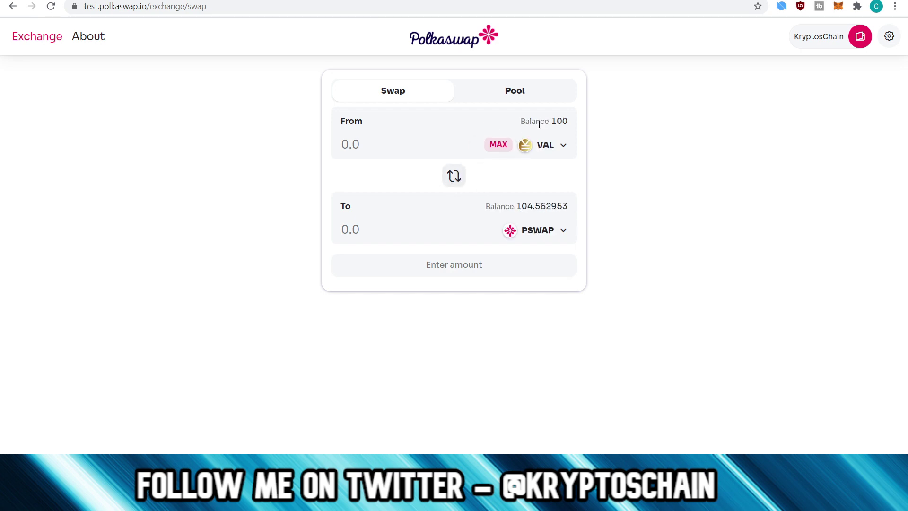
left_click(452, 180)
left_click(454, 178)
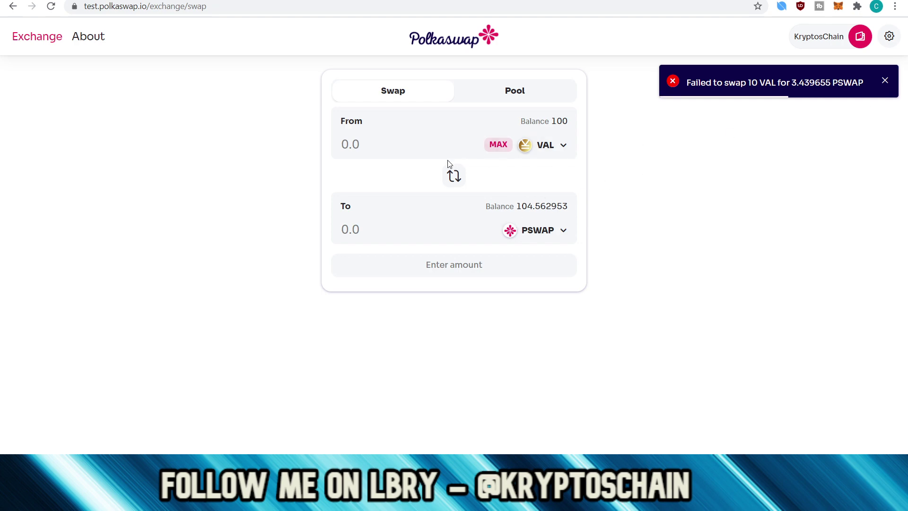
- Dismiss the failed-swap notice and start adding liquidity with VAL as the second token
left_click(885, 81)
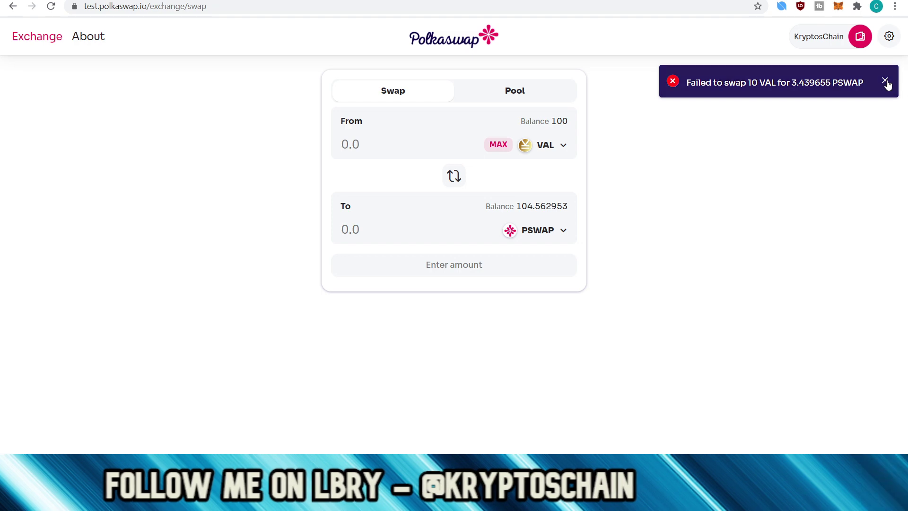
left_click(526, 97)
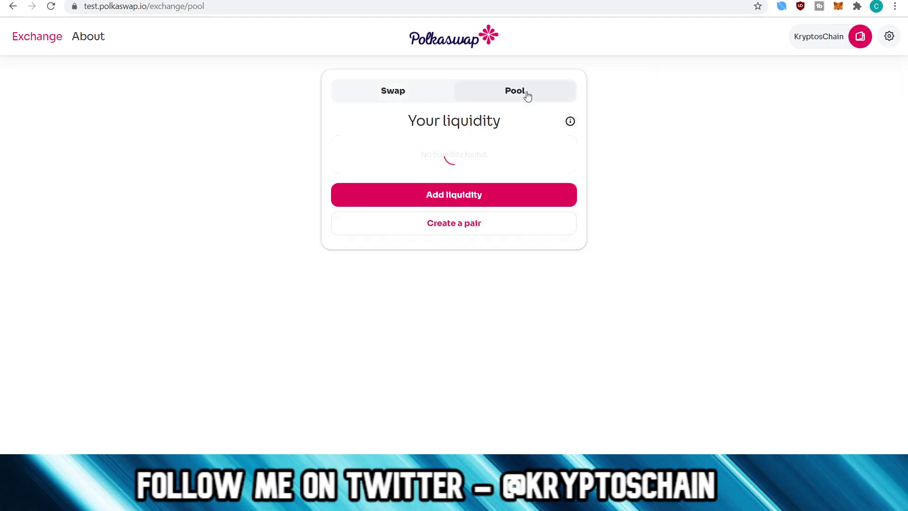
left_click(444, 187)
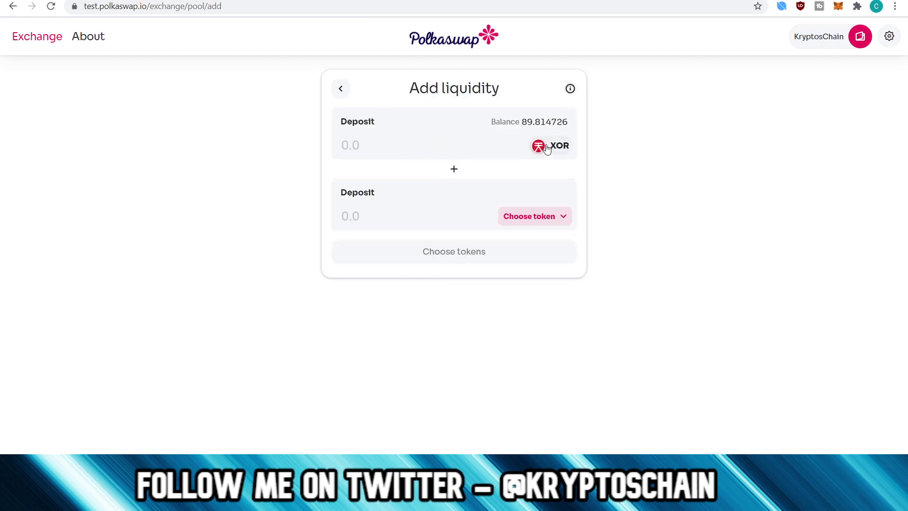
left_click(548, 215)
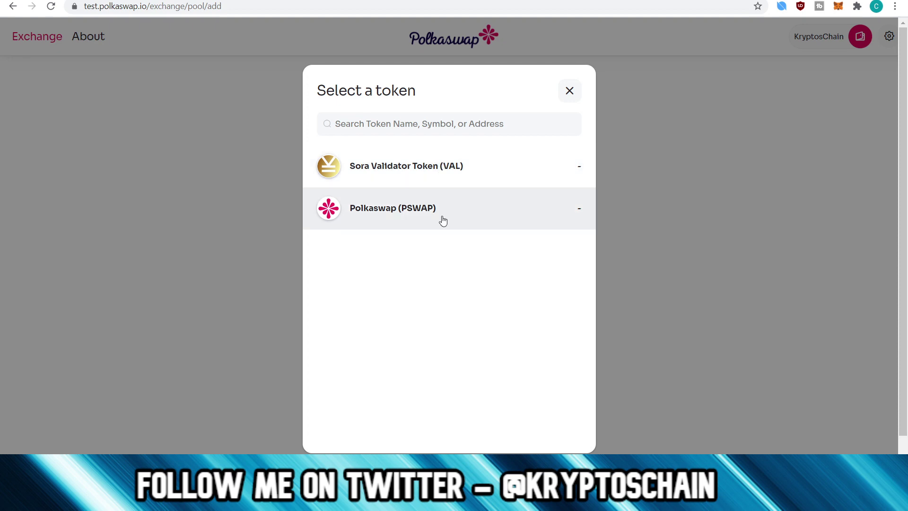
left_click(438, 163)
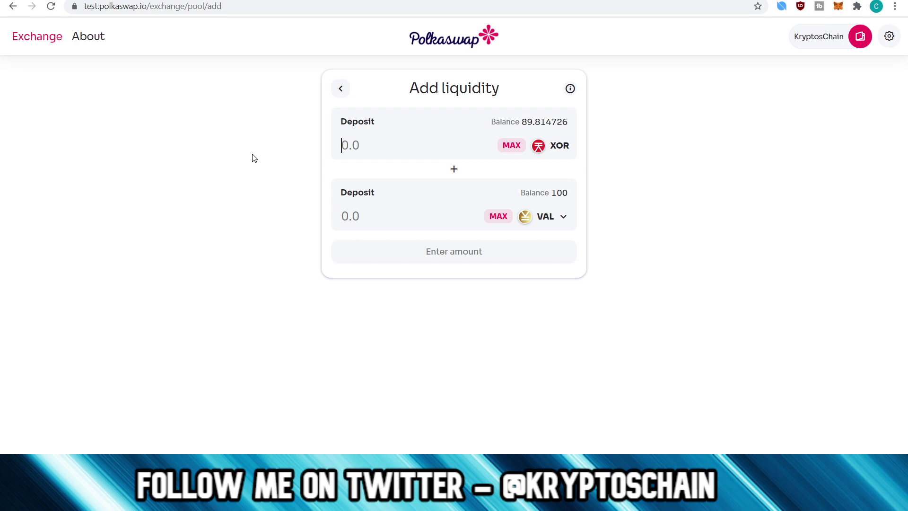
- Enter 50 XOR as the deposit, pairing it with about 66.09 VAL
type("10")
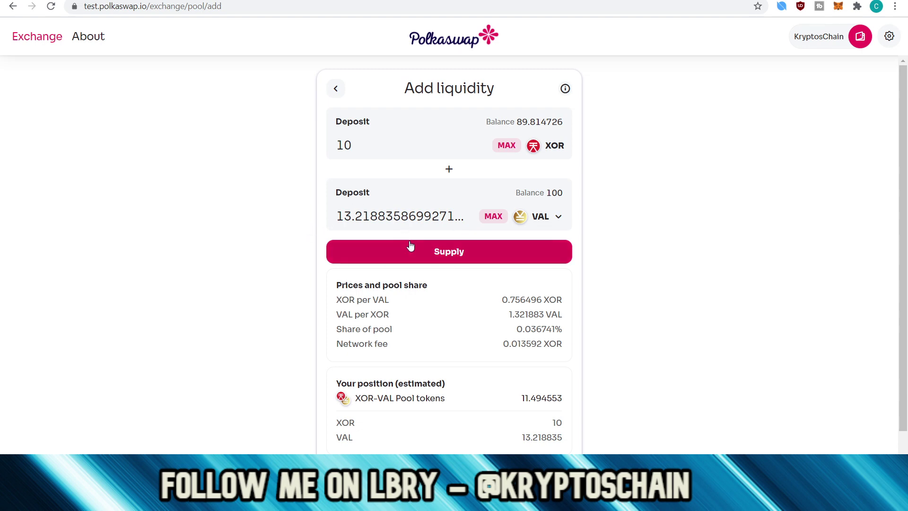
scroll(287, 239, "down", 1)
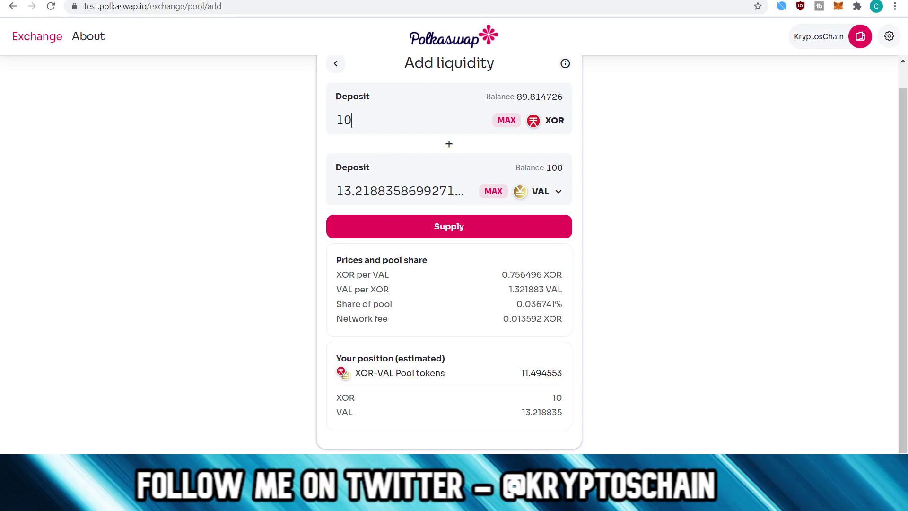
key("BackSpace")
key("BackSpace")
type("50")
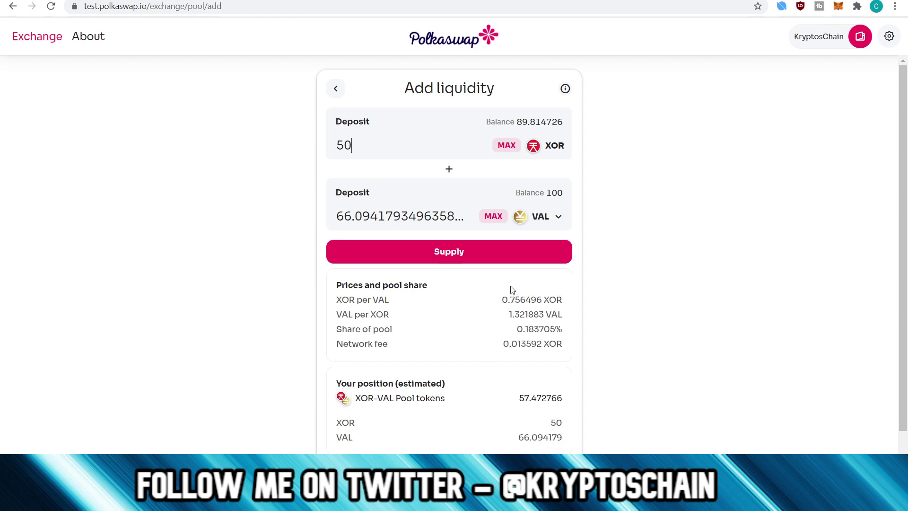
scroll(183, 269, "down", 1)
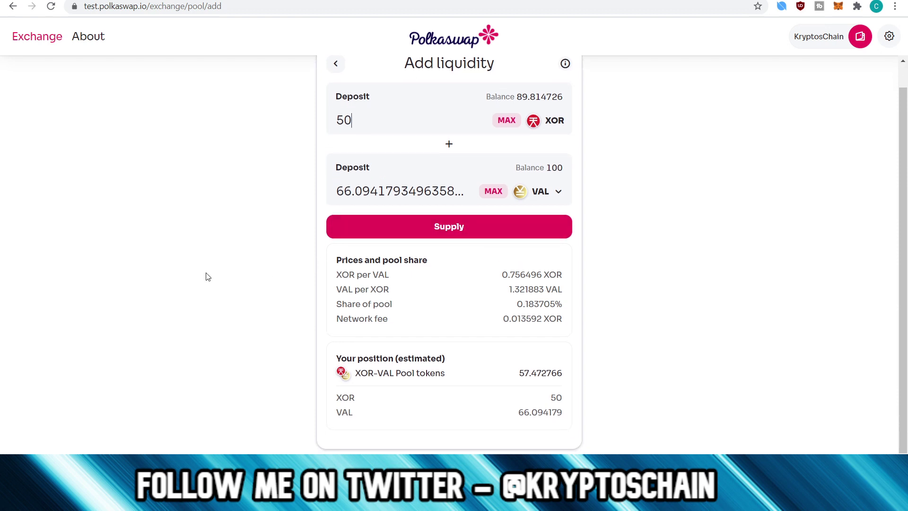
- Supply the XOR-VAL liquidity and sign the transaction with the account password
left_click(449, 224)
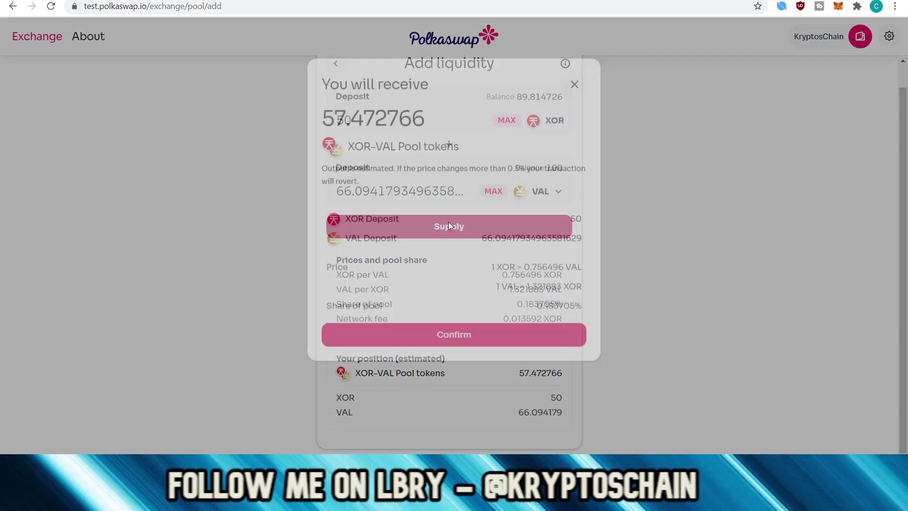
left_click(443, 343)
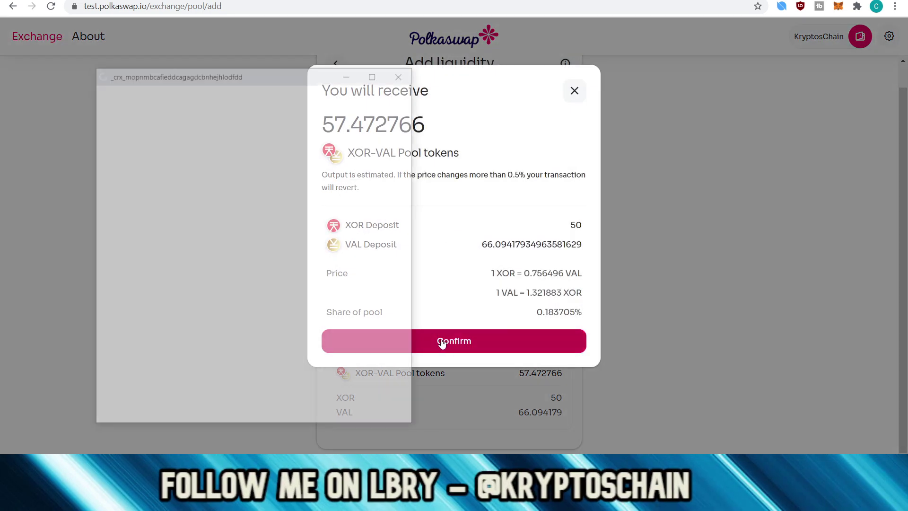
type("******")
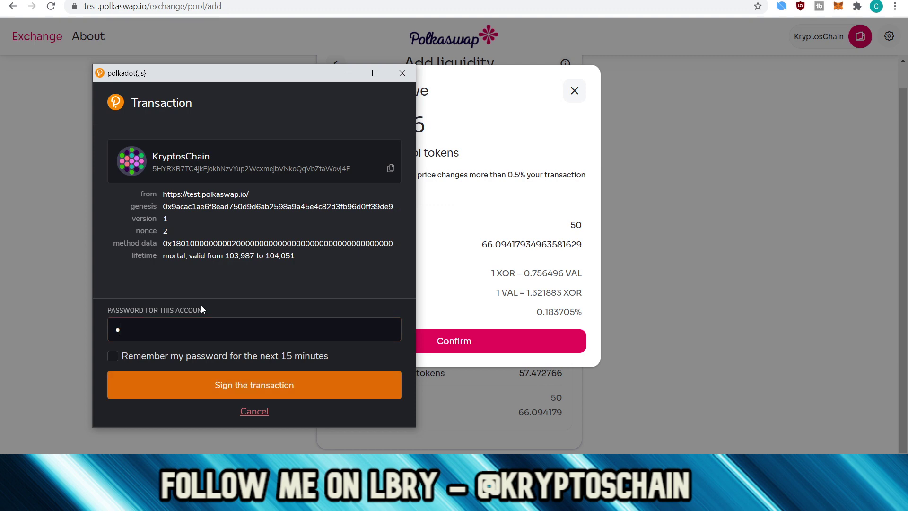
type("****")
left_click(254, 385)
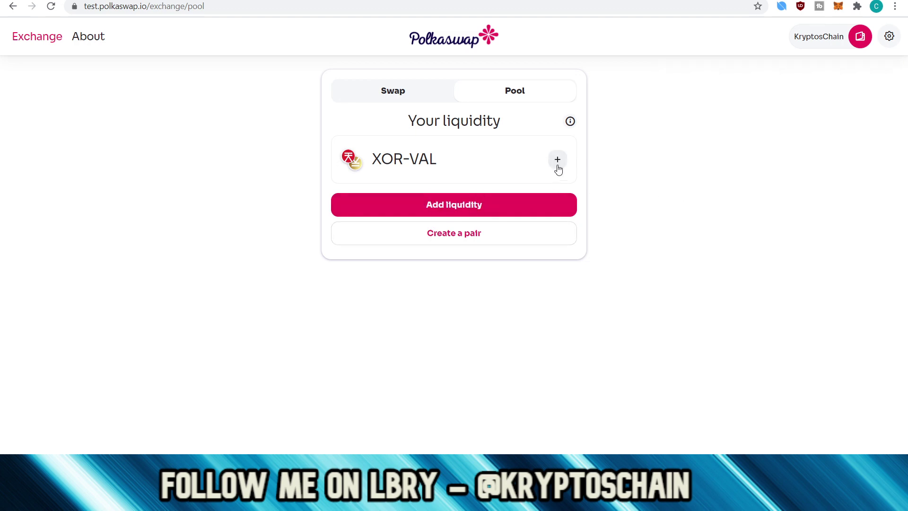
- Expand the XOR-VAL position details on the Pool page
left_click(430, 91)
left_click(491, 90)
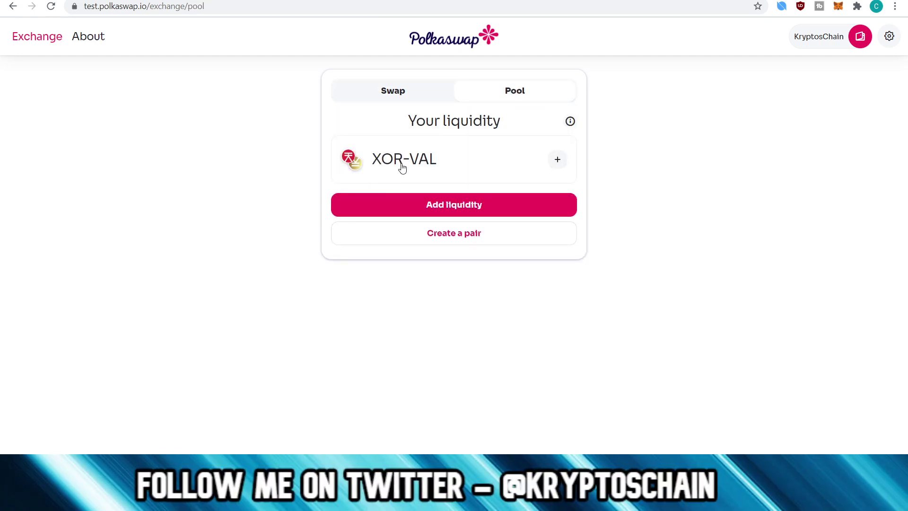
left_click(555, 161)
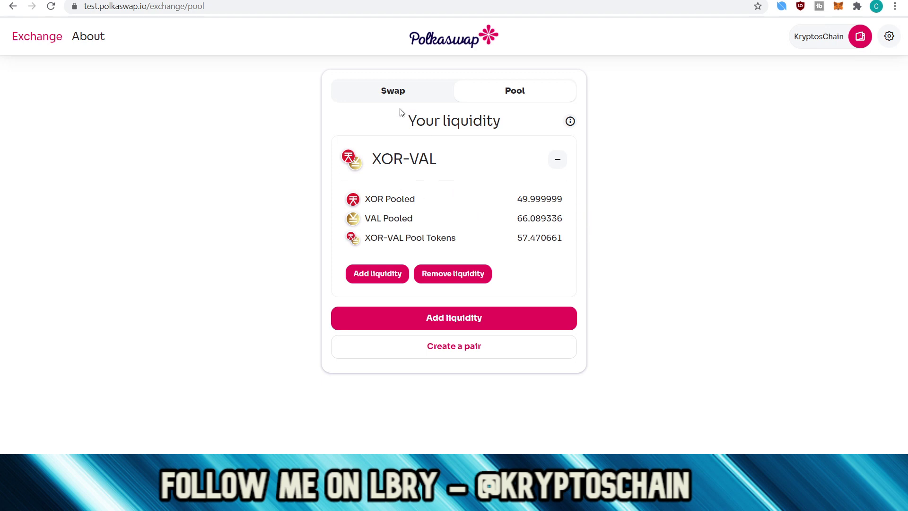
left_click(389, 94)
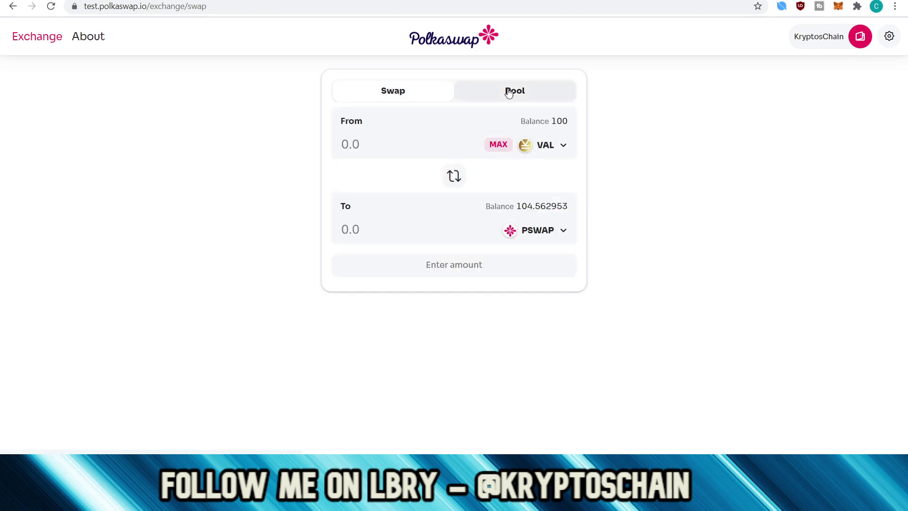
left_click(536, 97)
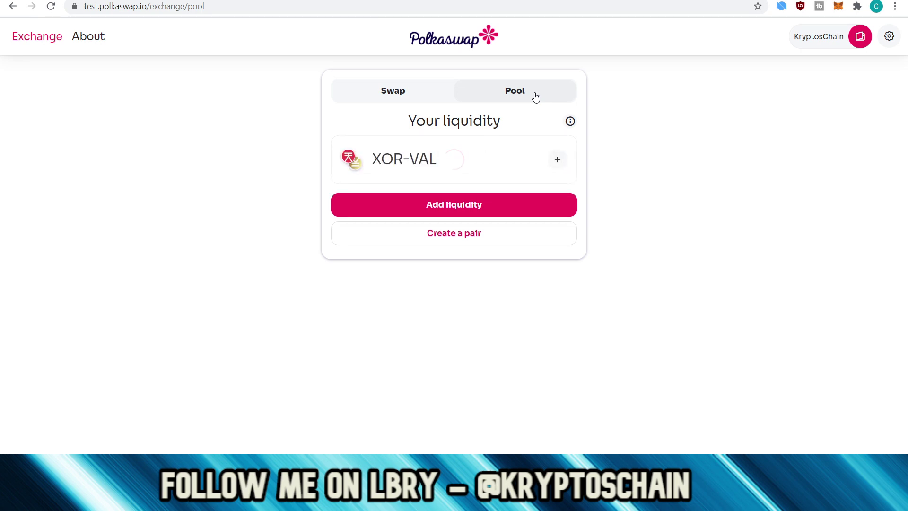
left_click(559, 162)
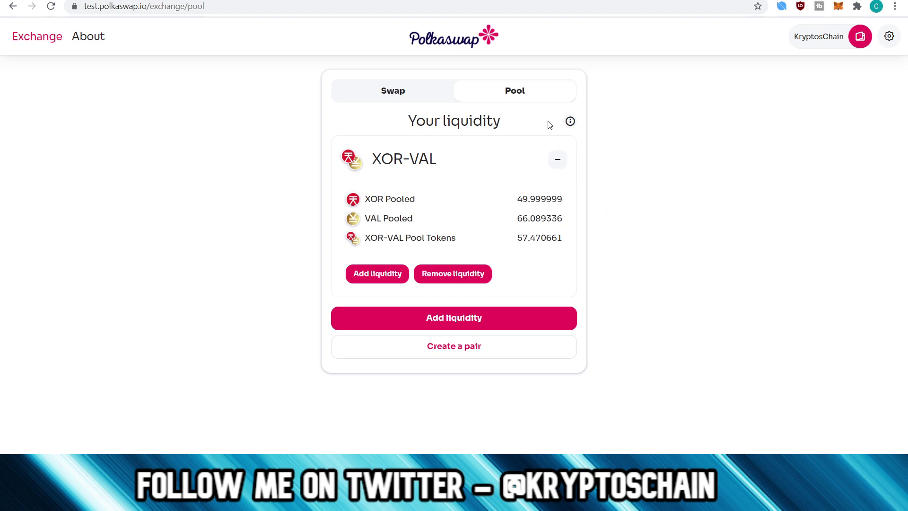
- Review the pooled 49.999999 XOR, 66.089336 VAL and 57.470661 pool tokens, then return to Swap
mouse_move(571, 122)
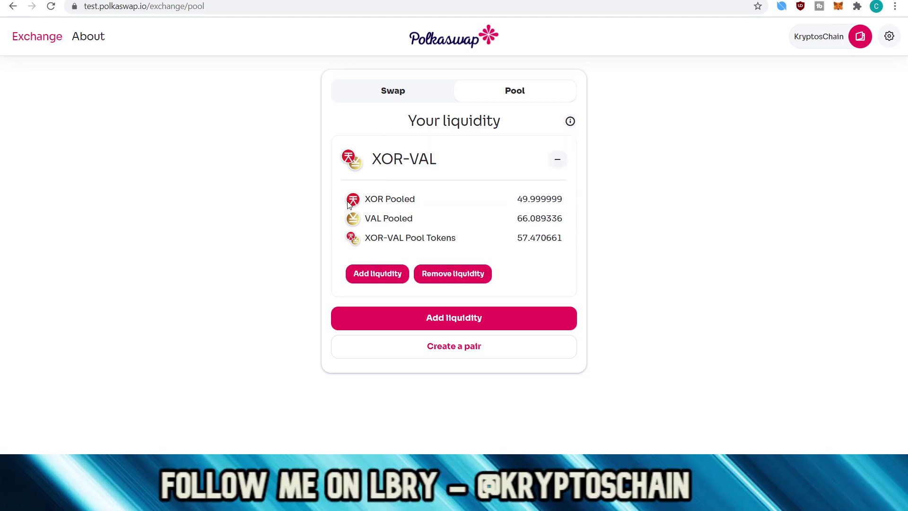
left_click_drag(416, 199, 653, 238)
left_click(653, 238)
left_click_drag(370, 198, 455, 220)
left_click_drag(562, 218, 564, 240)
left_click(367, 197)
left_click(568, 244)
left_click(366, 195)
left_click(565, 241)
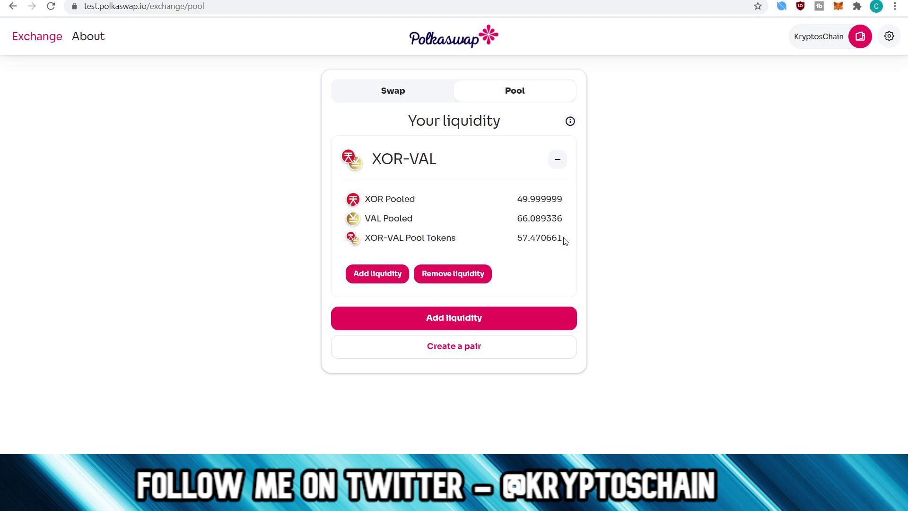
left_click(391, 98)
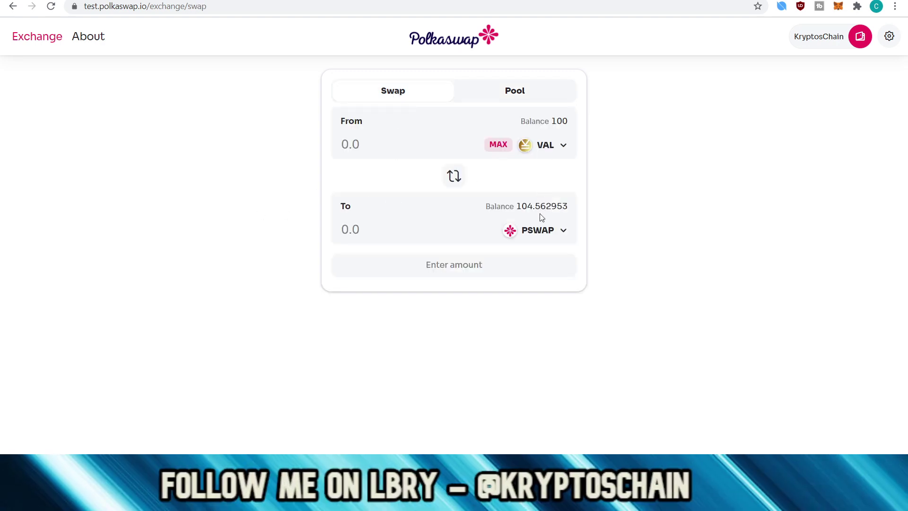
- Set up a 10 VAL to PSWAP swap, keeping VAL as the sending token
left_click(458, 183)
left_click(456, 182)
left_click(557, 150)
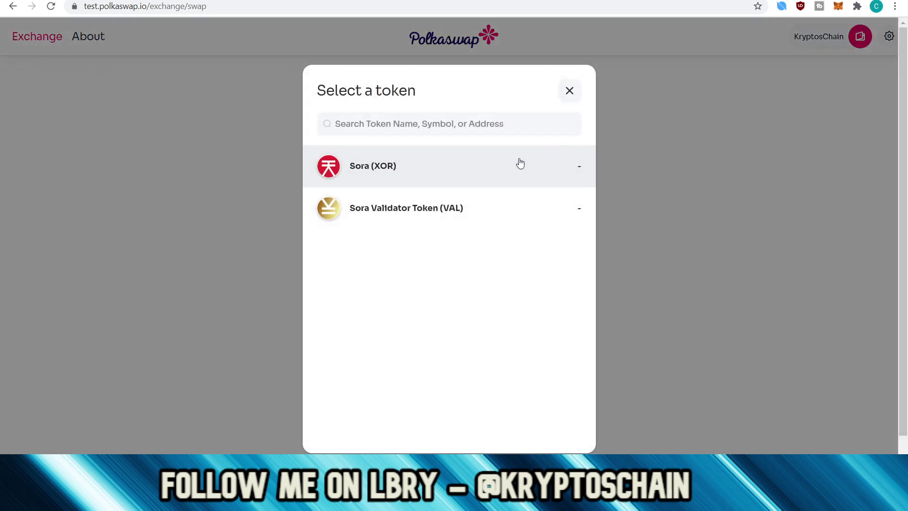
left_click(426, 184)
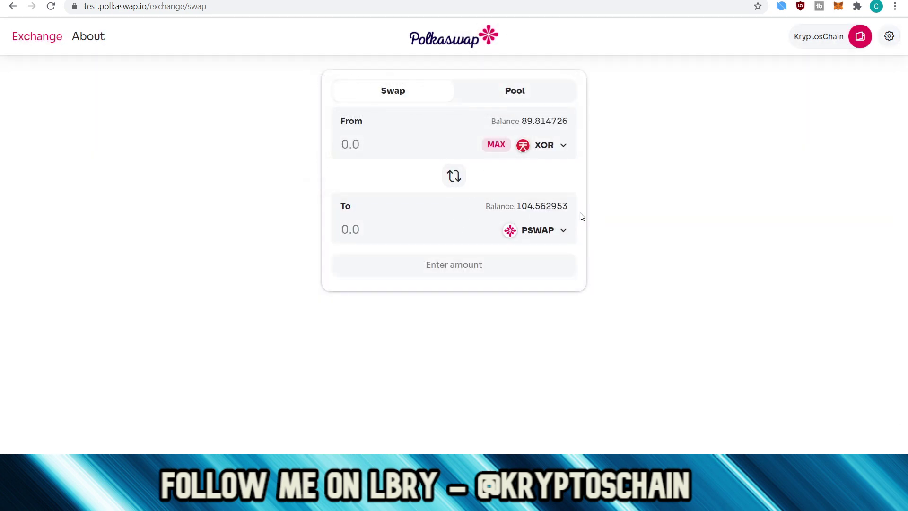
left_click(373, 145)
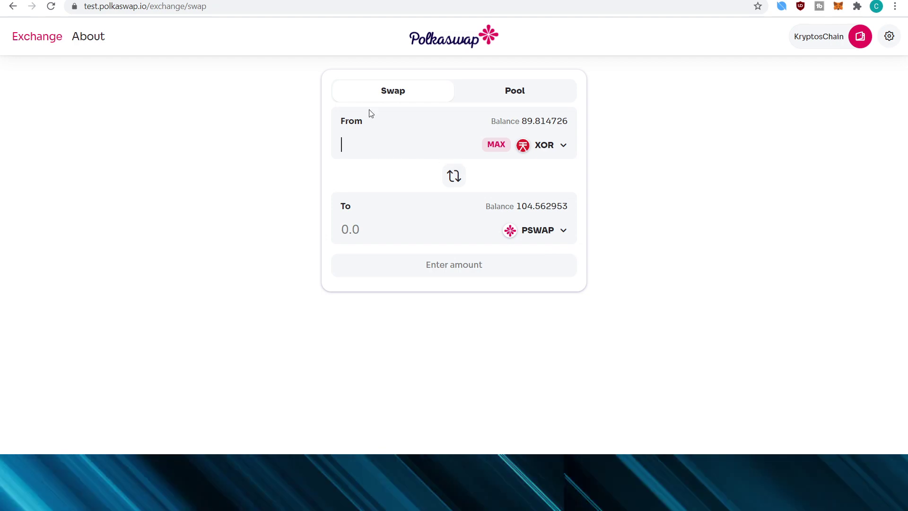
left_click(548, 145)
left_click(425, 209)
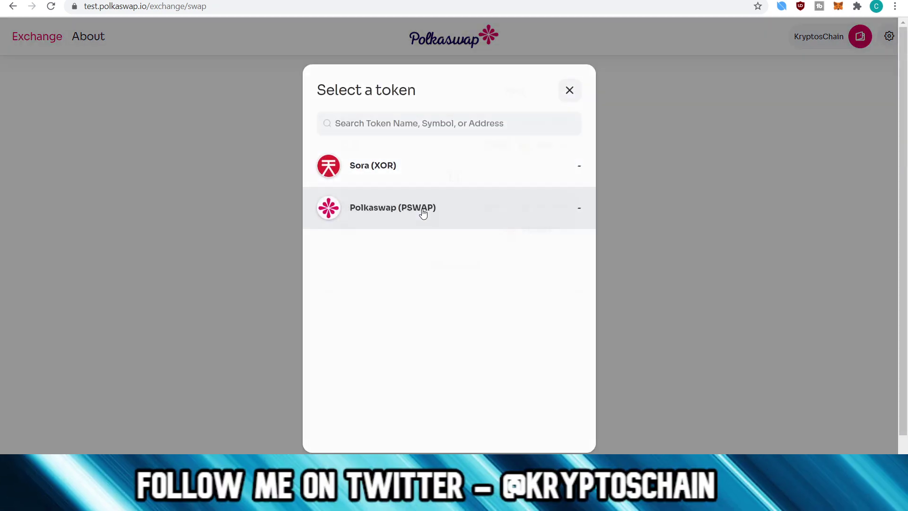
left_click(374, 144)
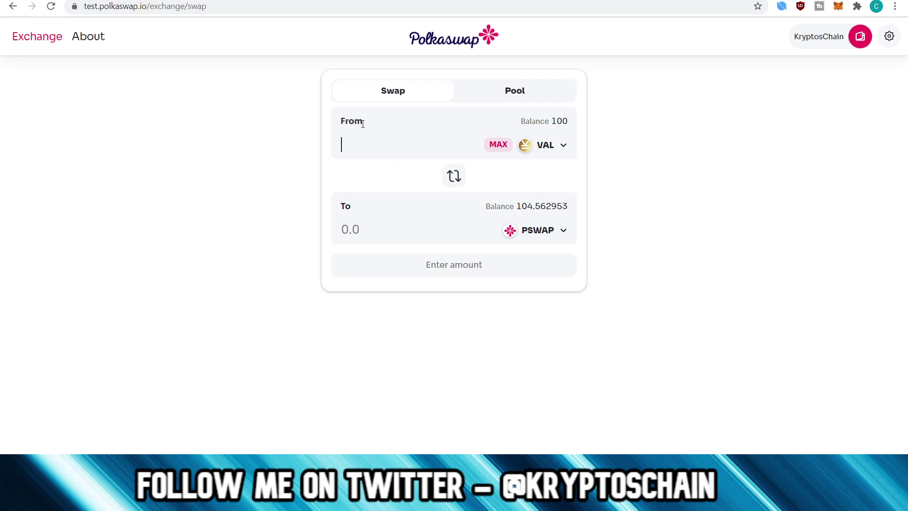
type("10")
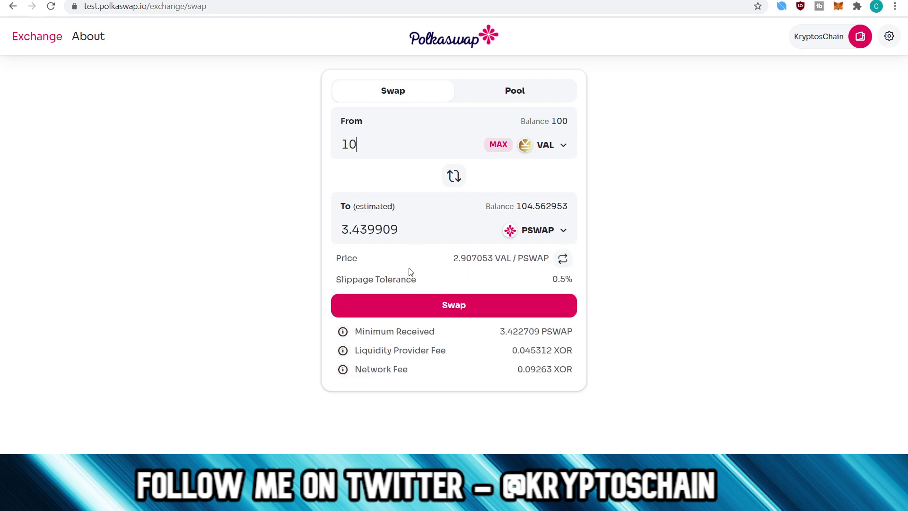
- Confirm the swap for 3.439909 PSWAP and sign it with the account password
left_click(418, 307)
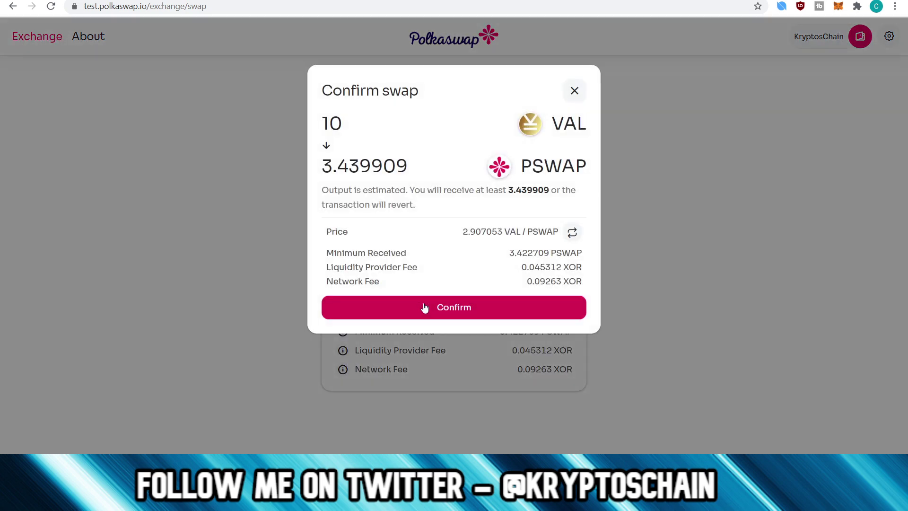
left_click(452, 311)
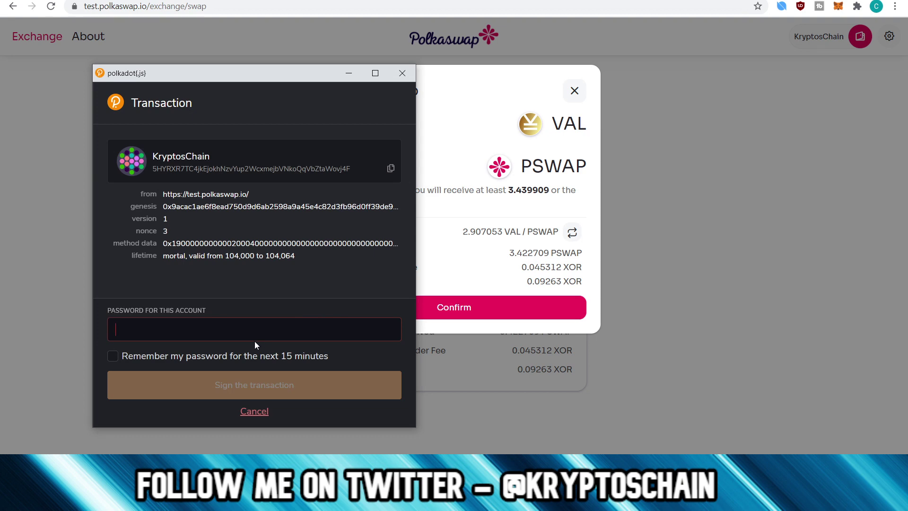
type("•••••••••••")
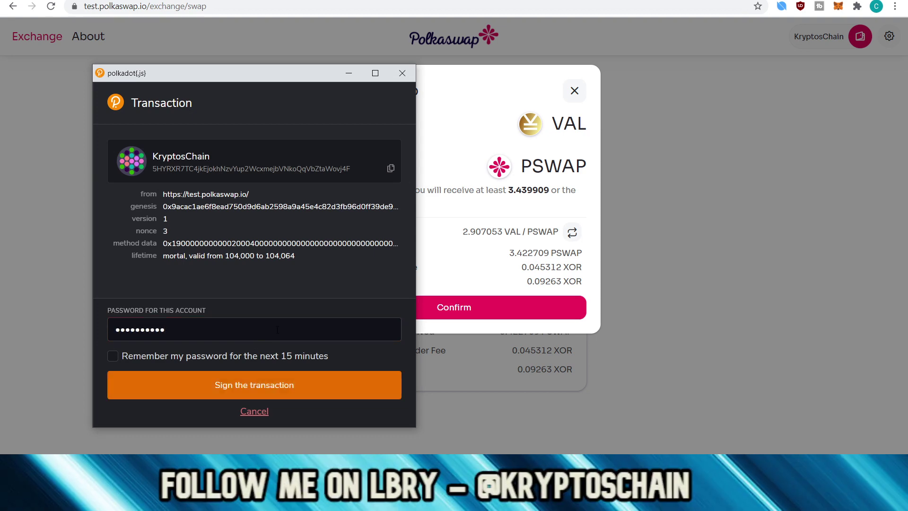
left_click(277, 393)
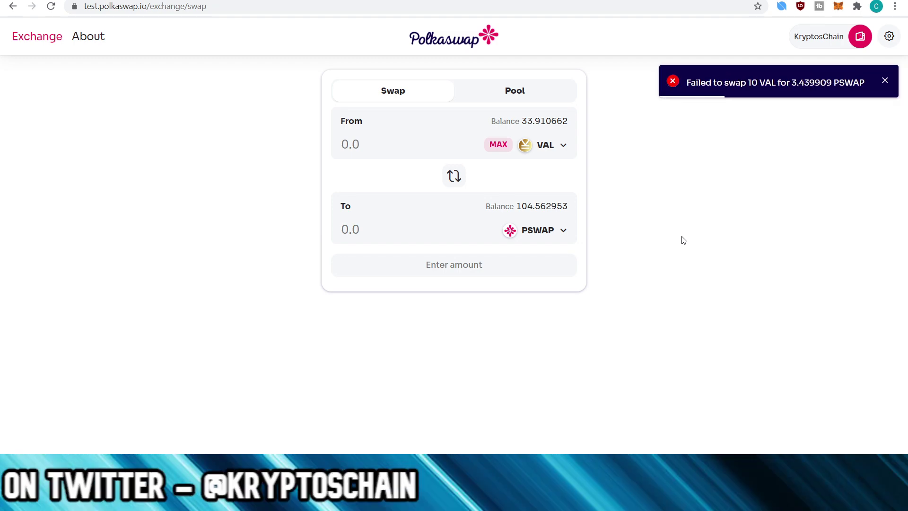
- Dismiss the failed notice and enter a 10 XOR to PSWAP swap
left_click(884, 80)
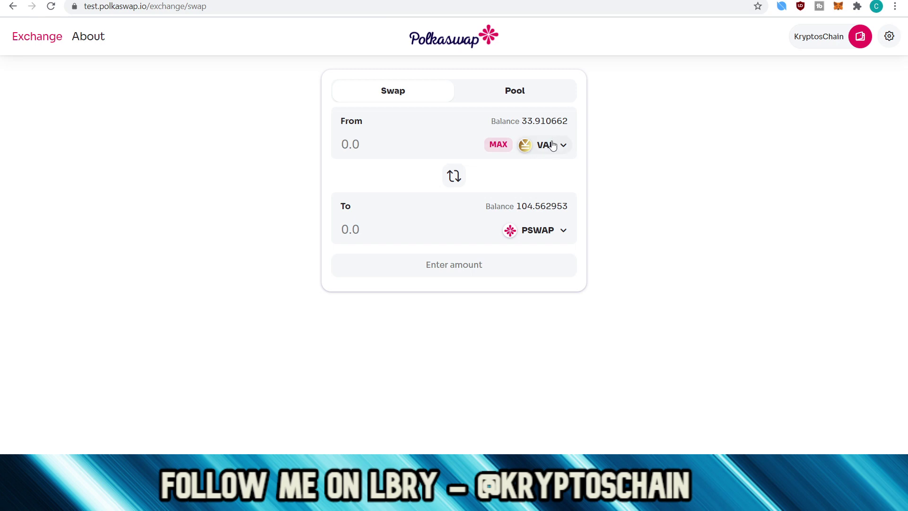
left_click(378, 143)
left_click(544, 150)
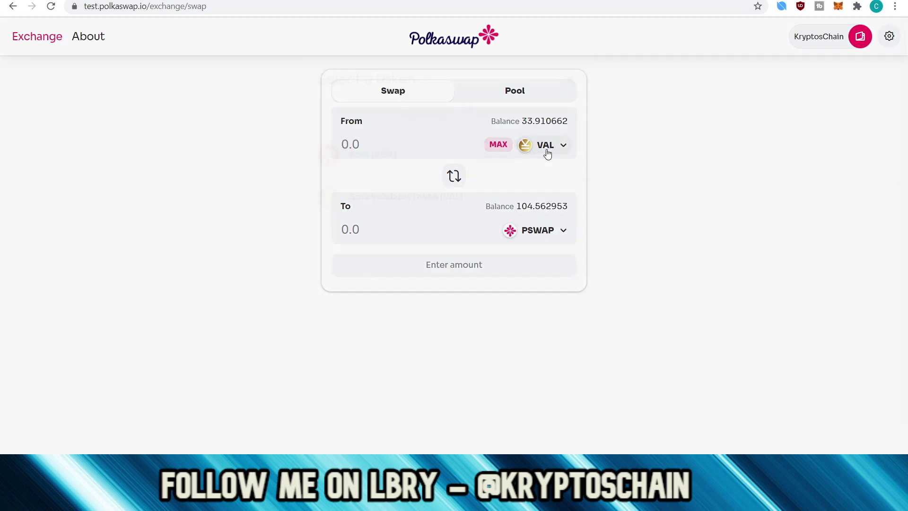
left_click(450, 177)
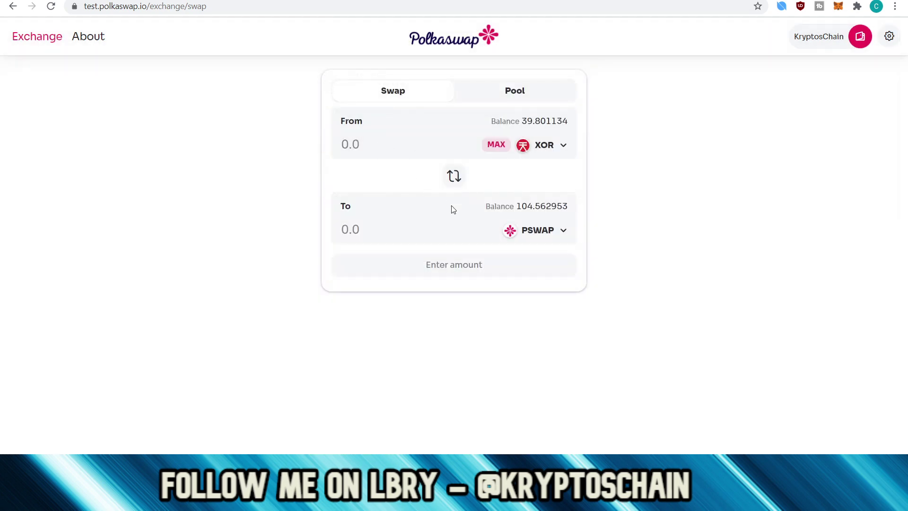
left_click(361, 147)
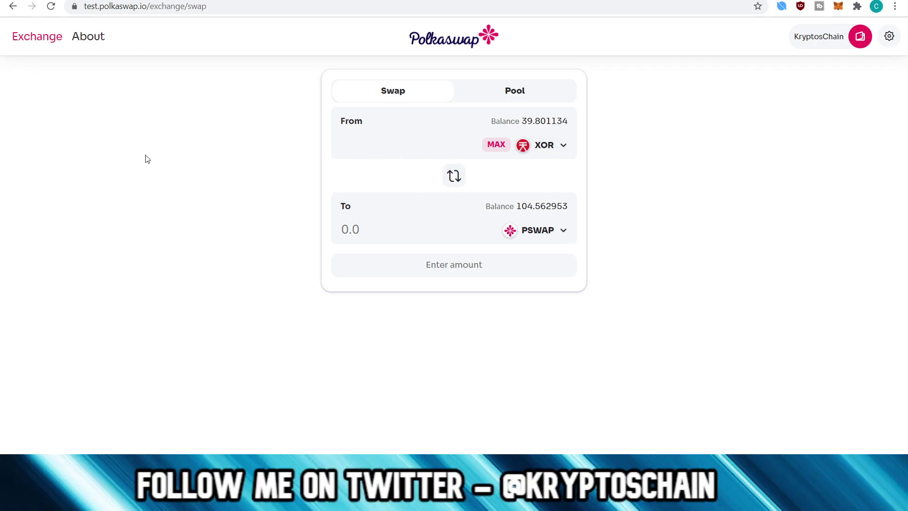
type("10")
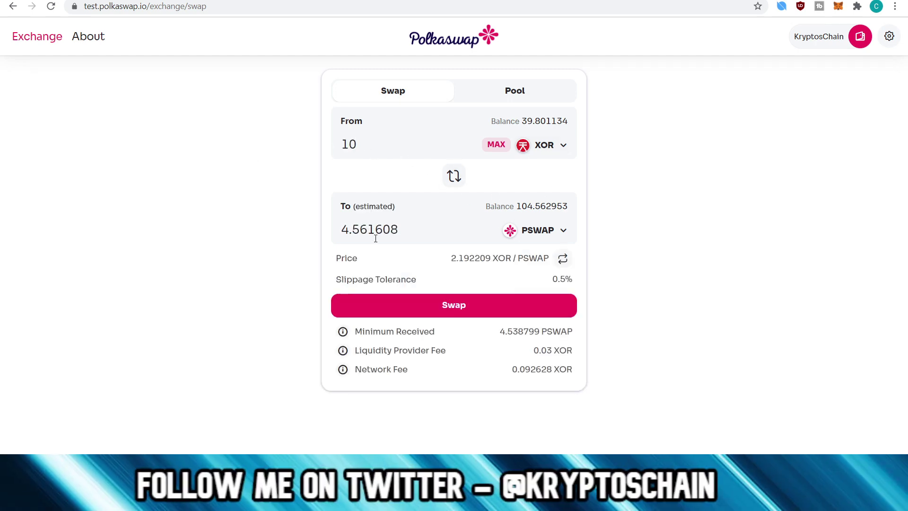
- Confirm the swap for 4.561608 PSWAP and sign it with the account password
left_click(463, 308)
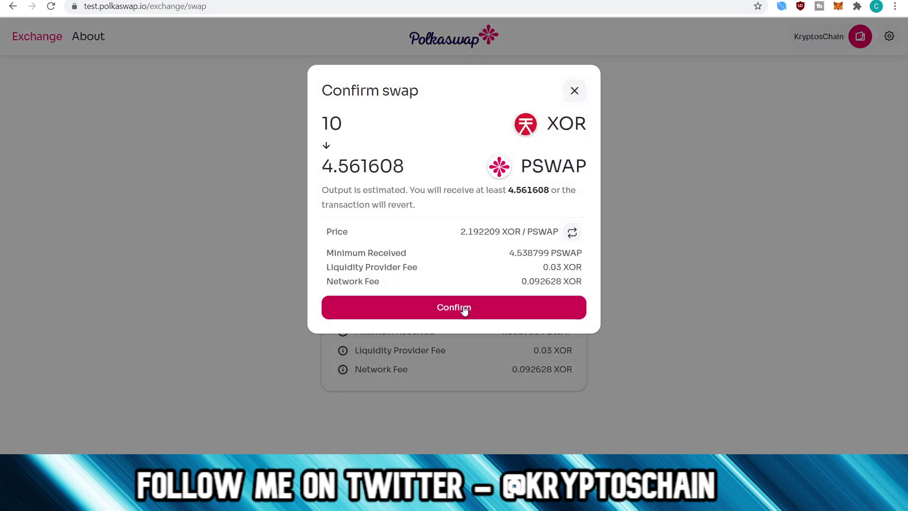
left_click(463, 309)
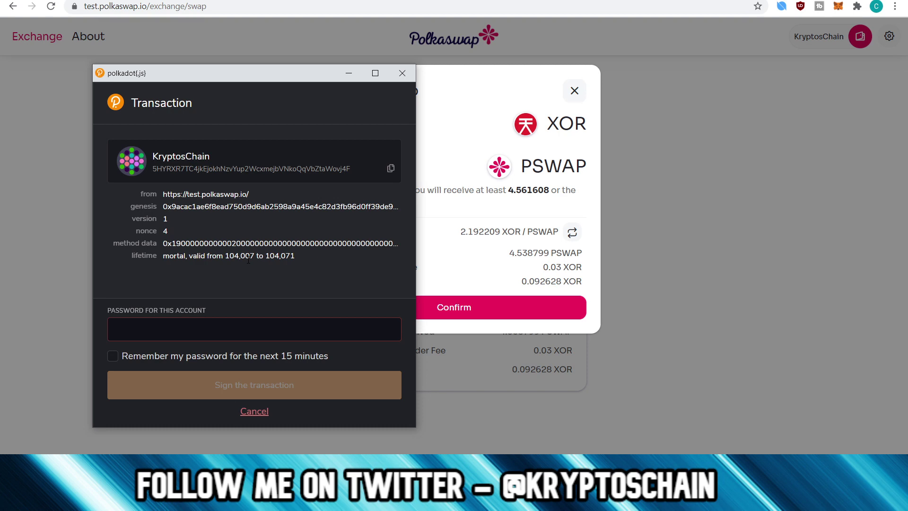
type("••••••••••")
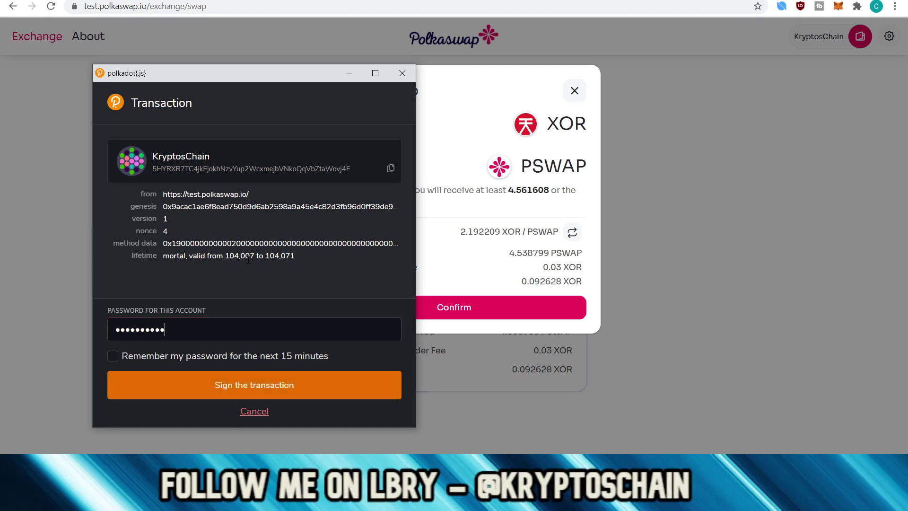
key("Return")
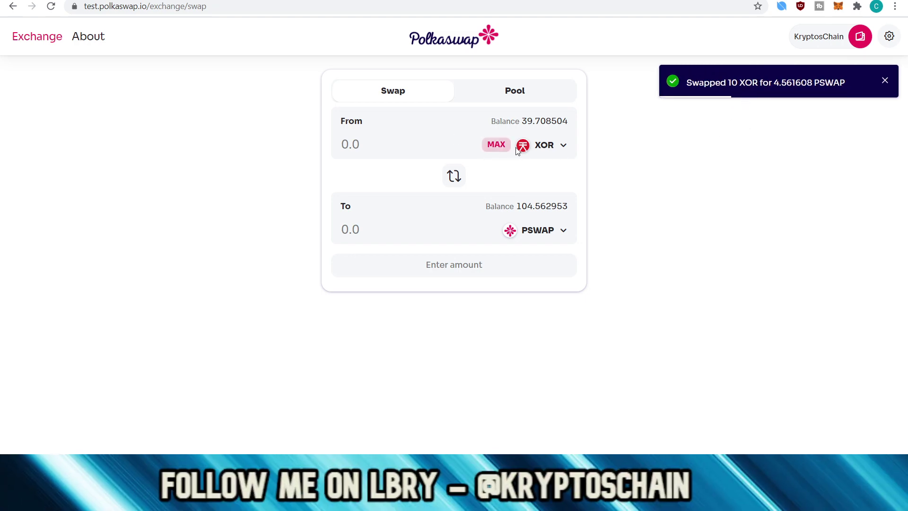
left_click(549, 156)
- Set up a swap of 25 VAL for about 8.592231 PSWAP
left_click(504, 182)
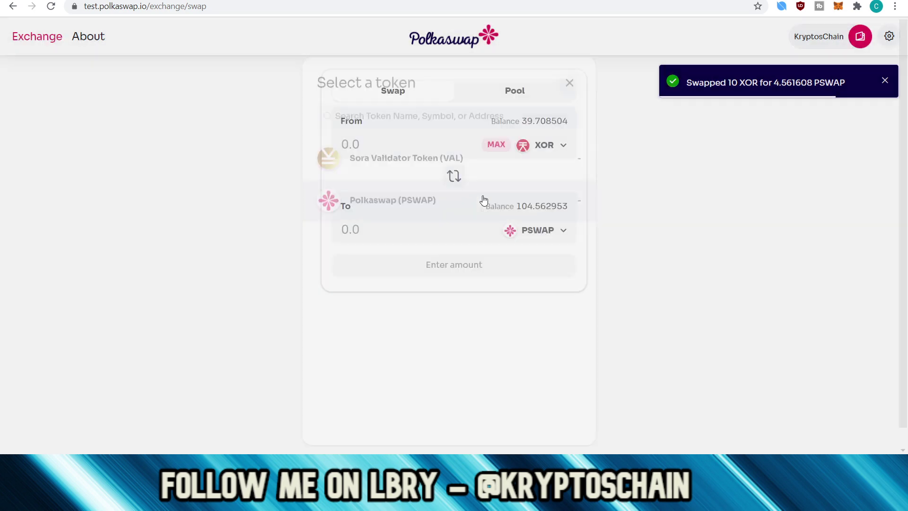
left_click(550, 150)
left_click(516, 208)
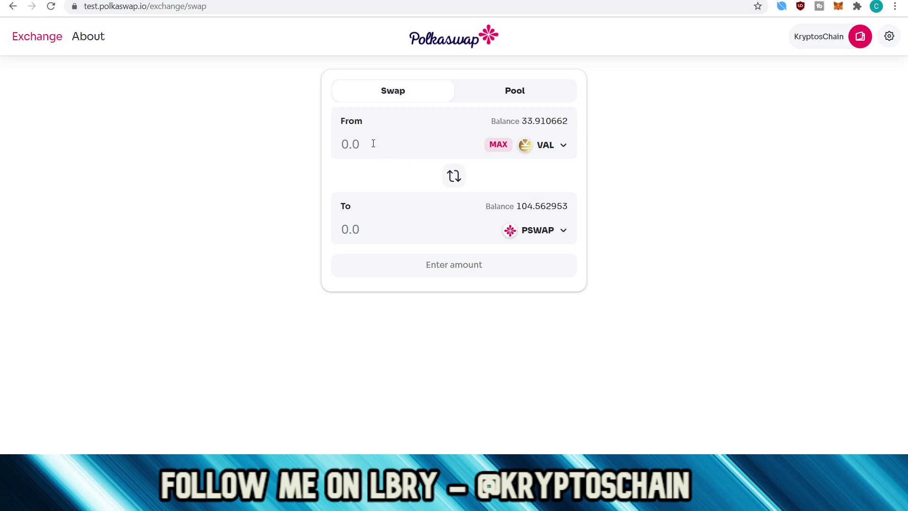
left_click(373, 144)
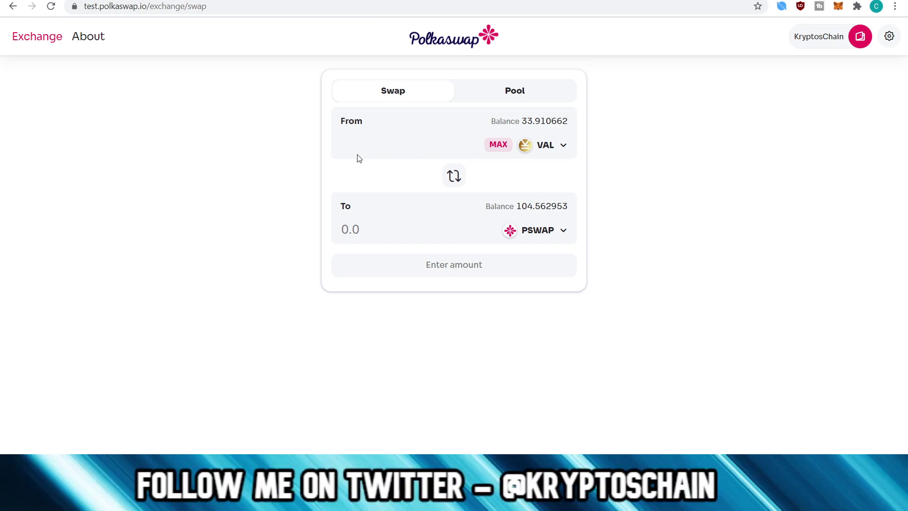
type("25")
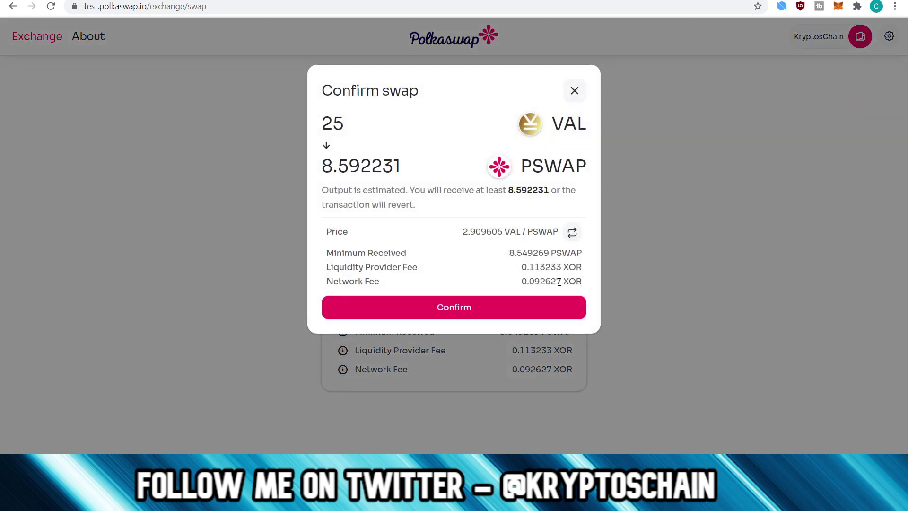
left_click(747, 223)
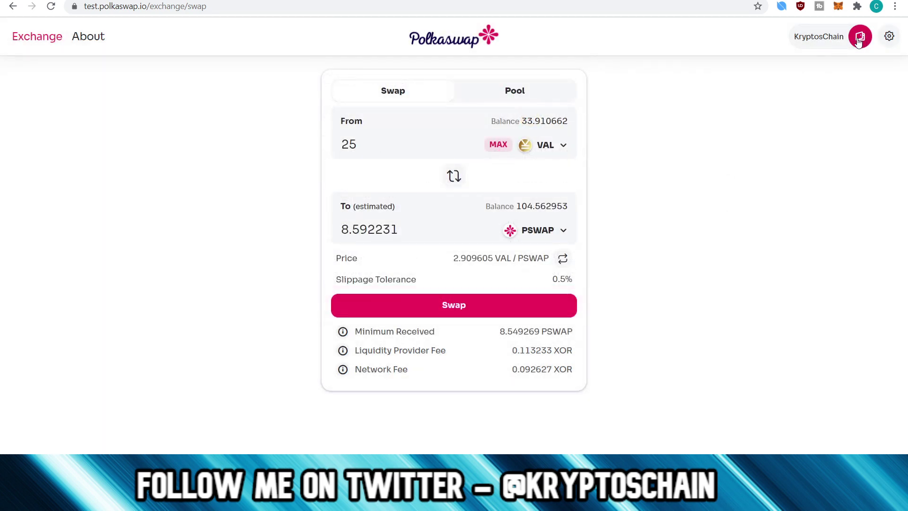
- Raise the swap slippage tolerance to a custom 2% and verify it
left_click(895, 41)
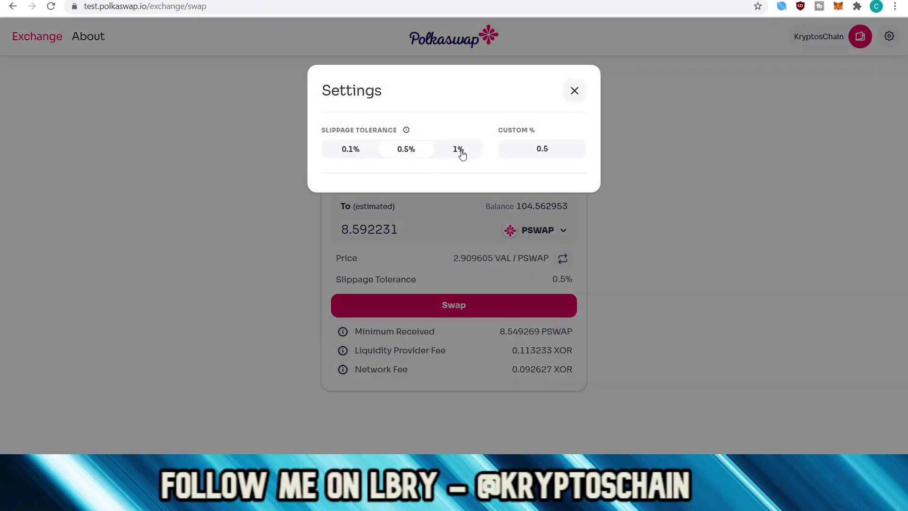
left_click(458, 151)
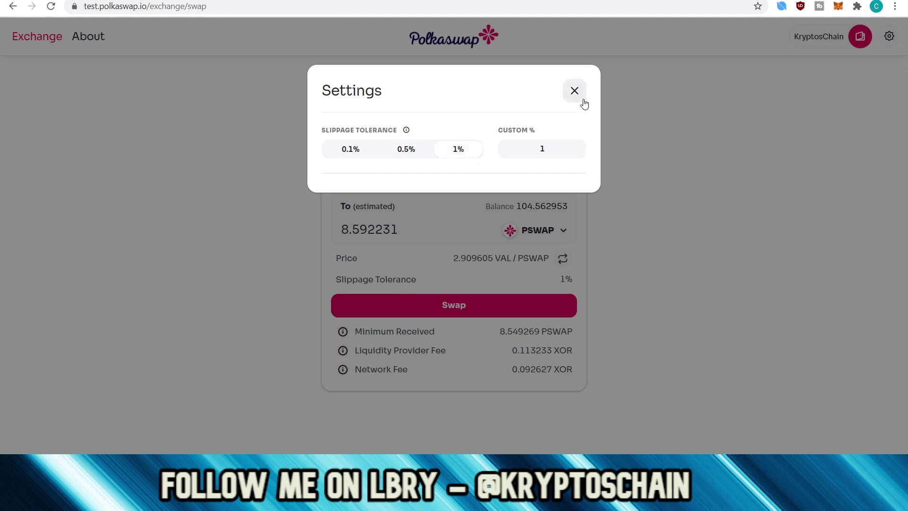
left_click(550, 149)
key("BackSpace")
type("0.5")
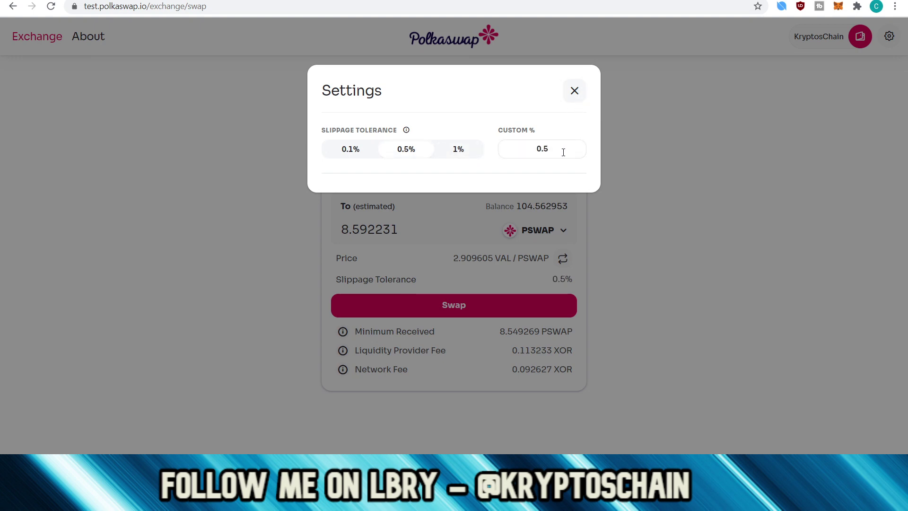
type("2")
key("BackSpace")
key("BackSpace")
key("BackSpace")
left_click(569, 144)
type("2")
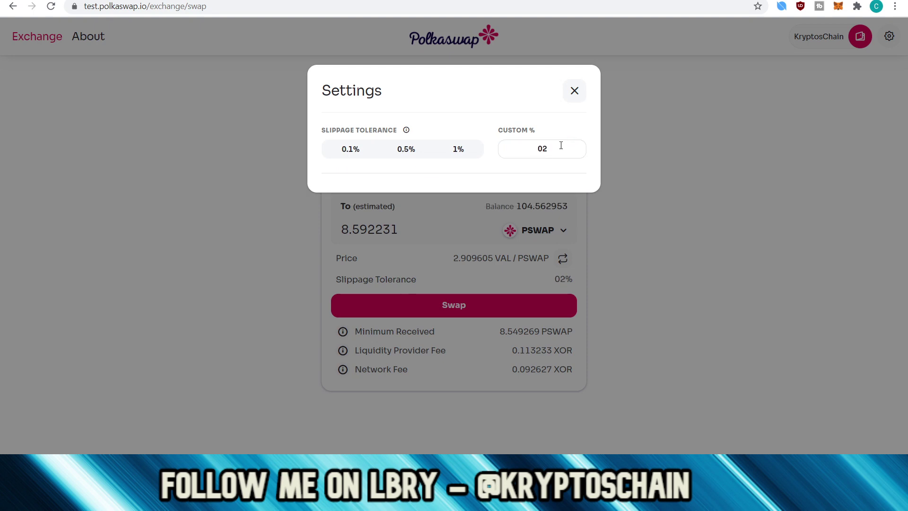
left_click(542, 148)
key("BackSpace")
left_click(634, 141)
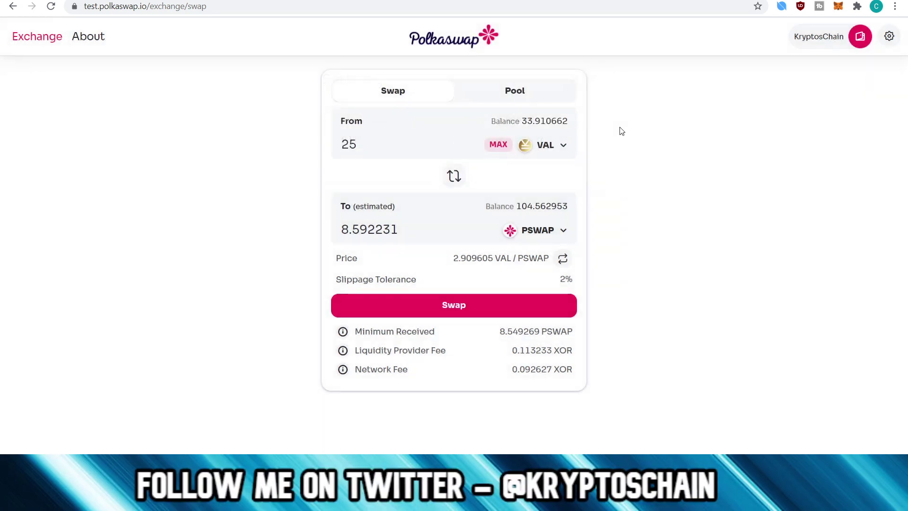
left_click(889, 36)
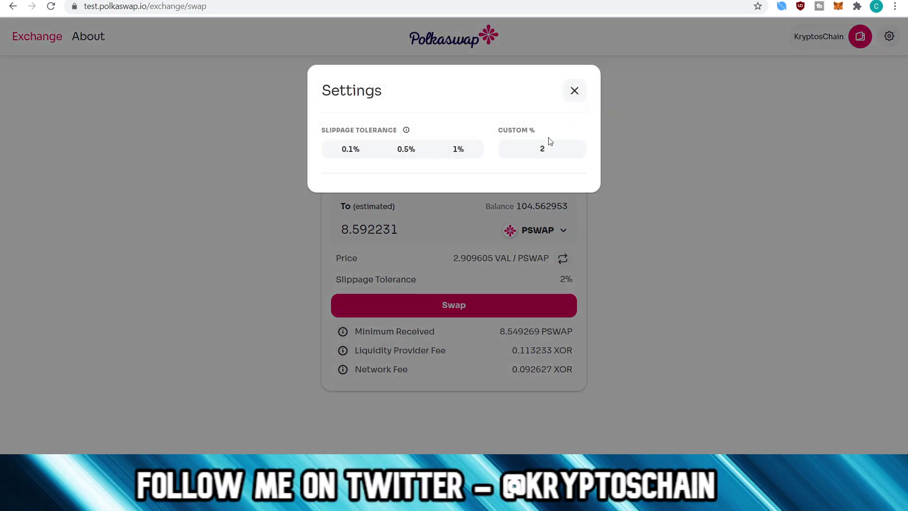
left_click(574, 90)
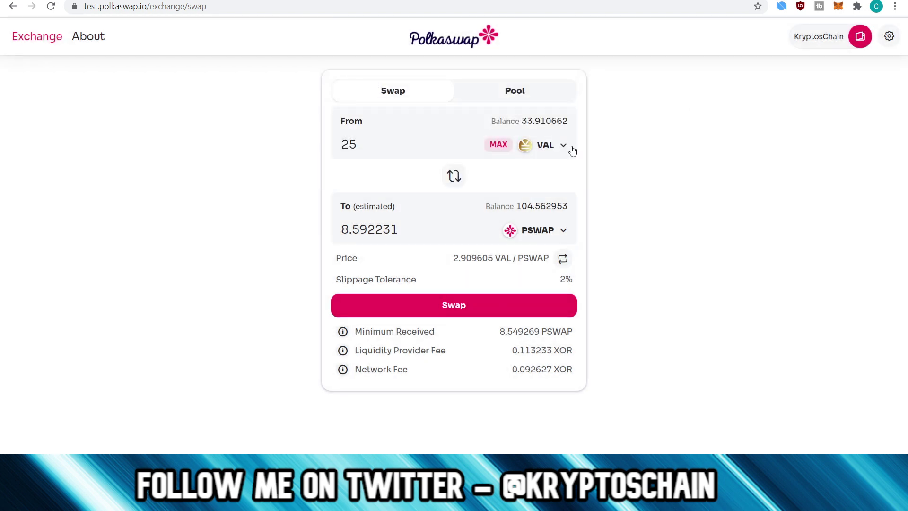
- Confirm the 25 VAL to PSWAP swap and sign it with the account password
left_click(473, 305)
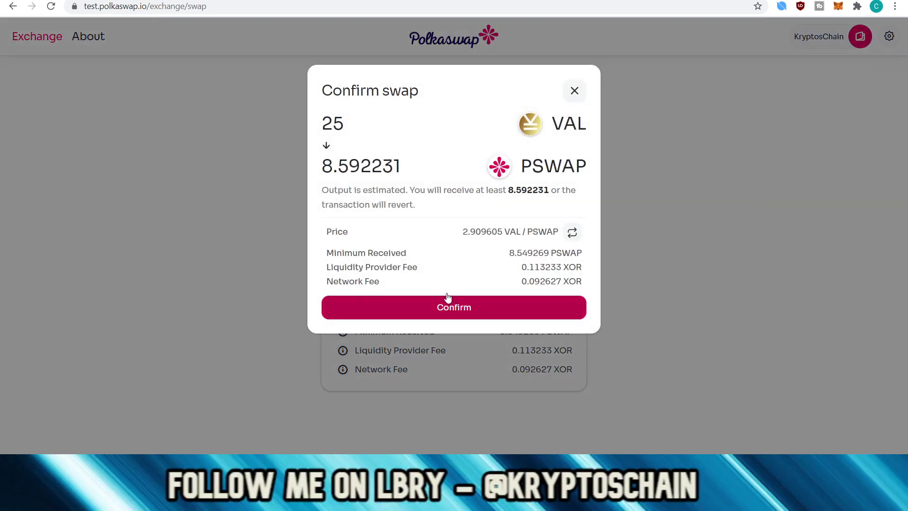
left_click(448, 302)
type("•")
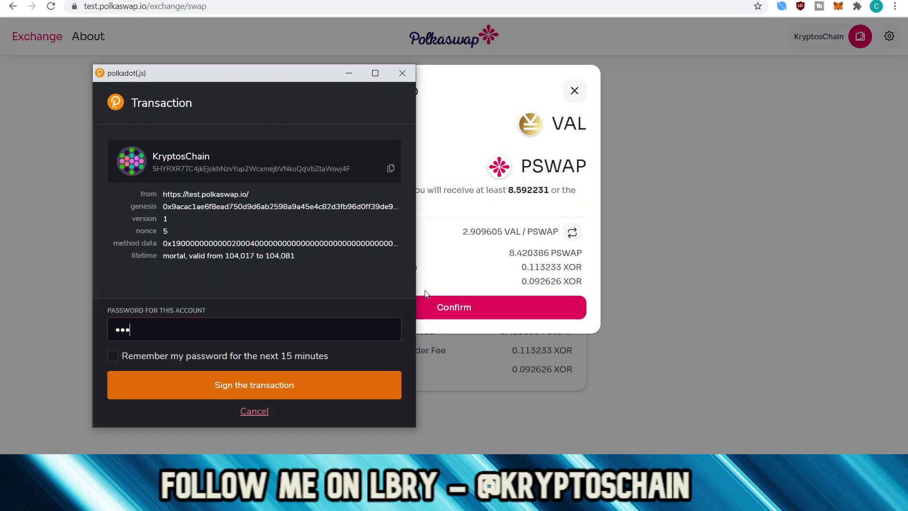
type("••••••••")
key("BackSpace")
type("••••••")
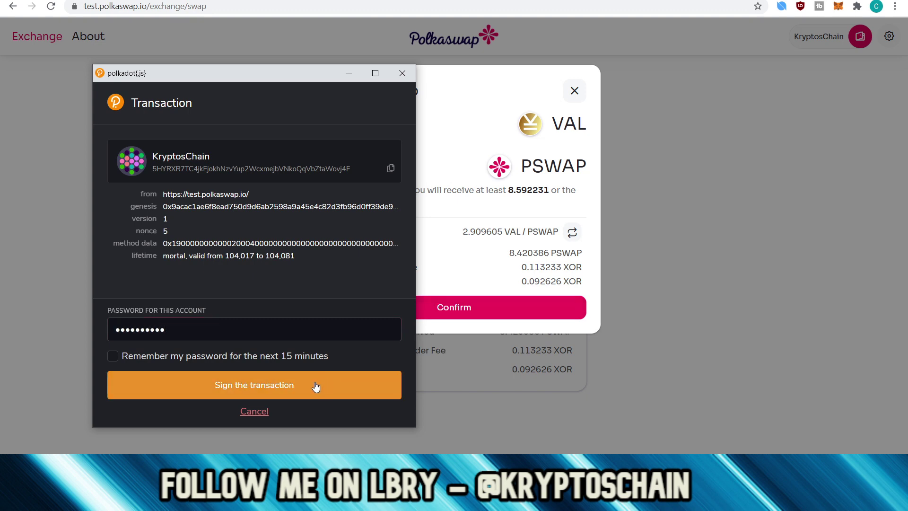
left_click(254, 387)
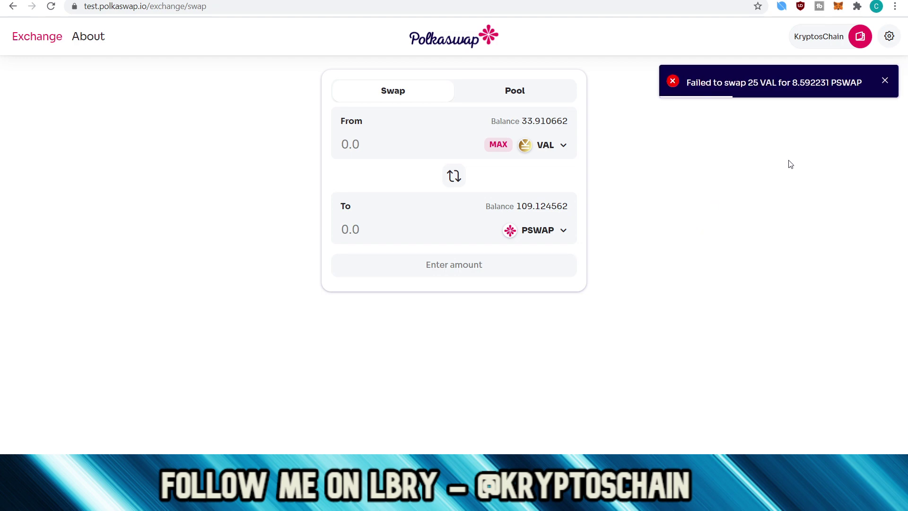
- Dismiss the failed-swap notice and set the pair to VAL as From and XOR as To
left_click(886, 82)
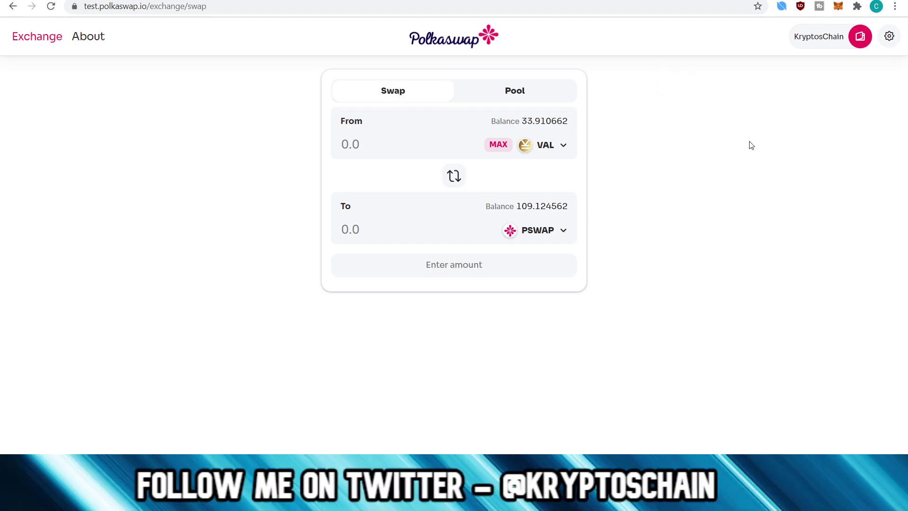
left_click(561, 146)
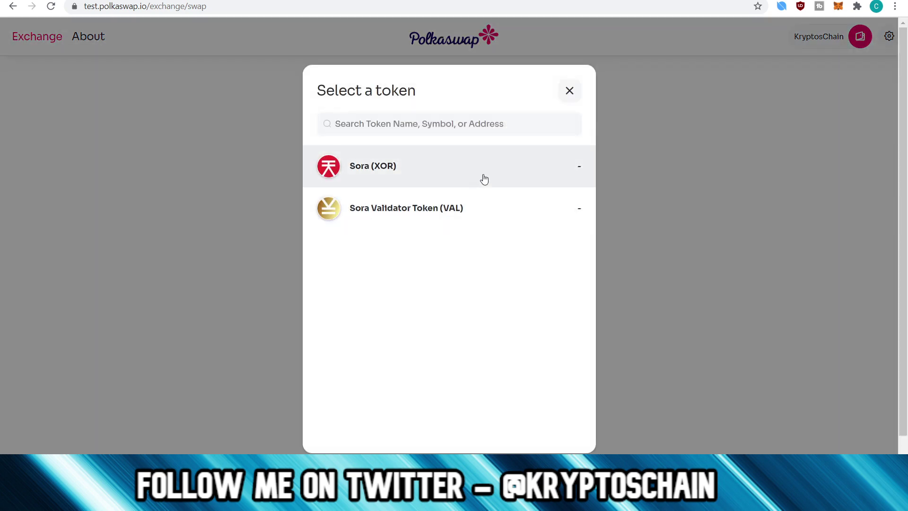
left_click(569, 91)
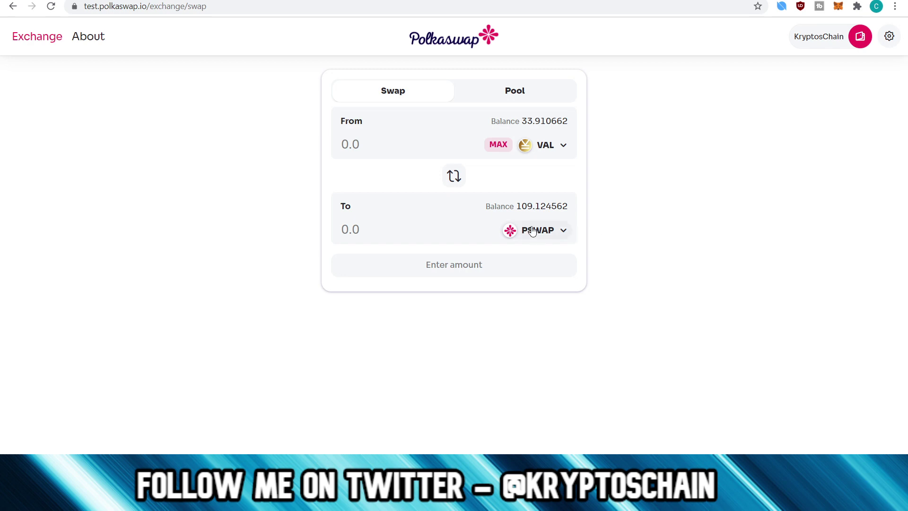
left_click(564, 233)
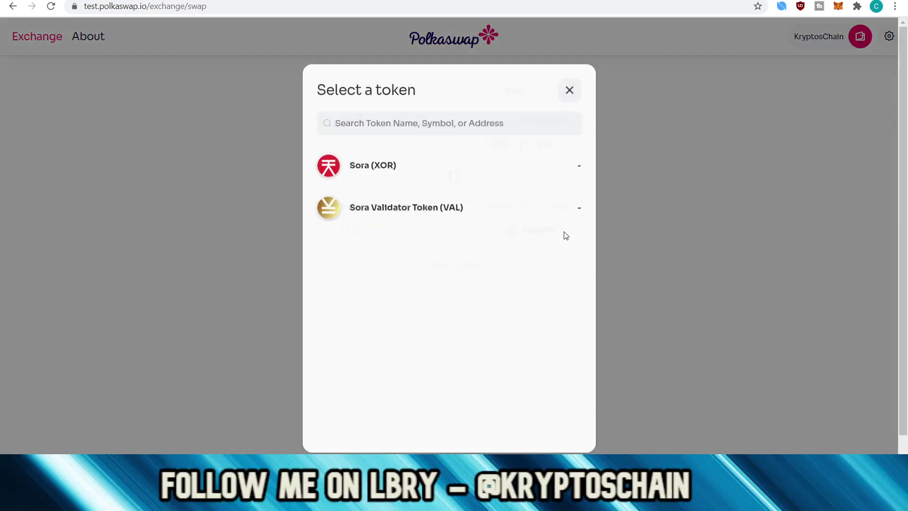
left_click(424, 182)
left_click(549, 147)
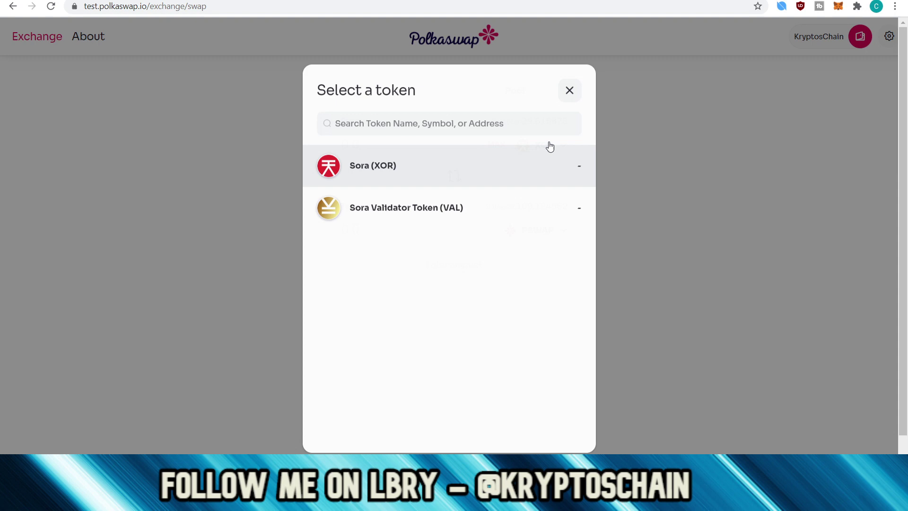
left_click(442, 209)
left_click(544, 230)
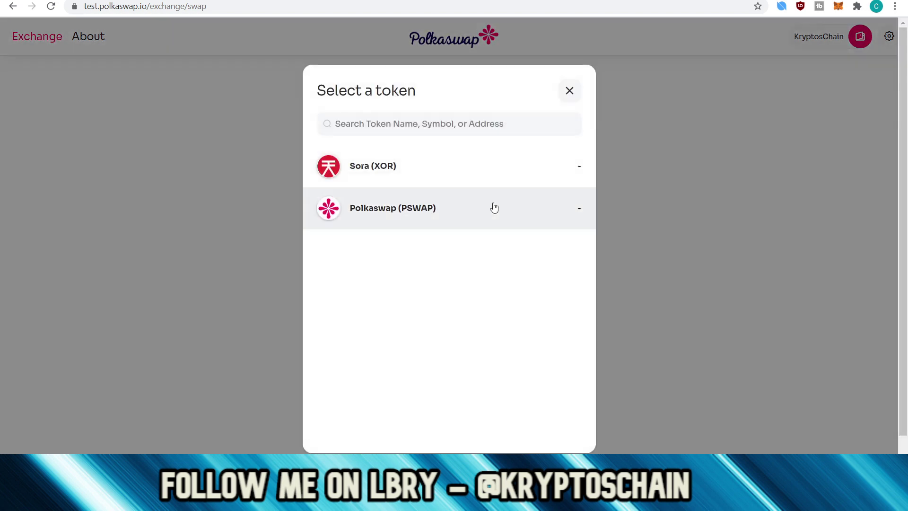
left_click(458, 167)
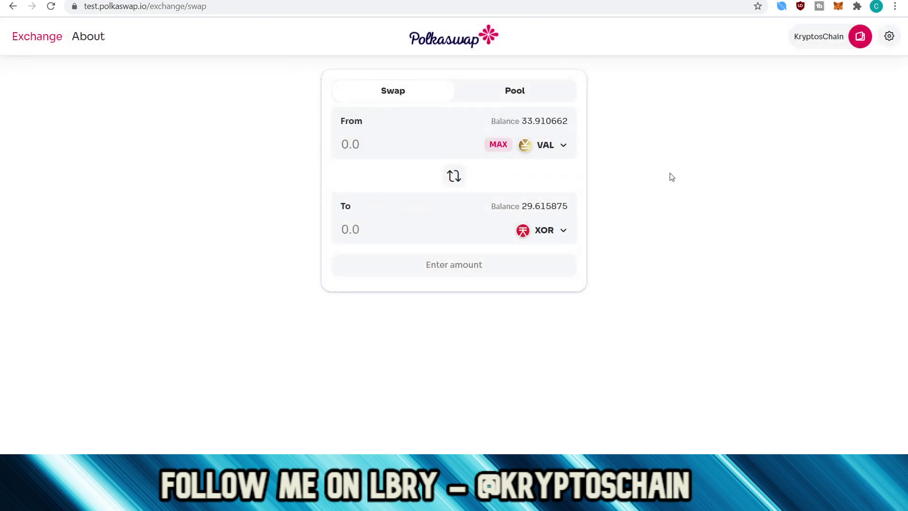
left_click(382, 154)
- Enter 20 VAL, confirm the swap for 15.077274 XOR, and sign with the account password
type("20")
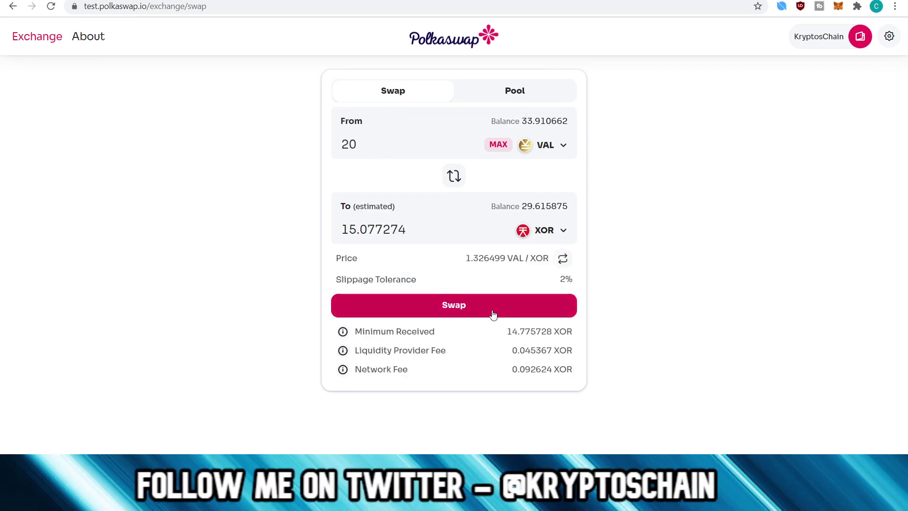
left_click(492, 311)
left_click(491, 311)
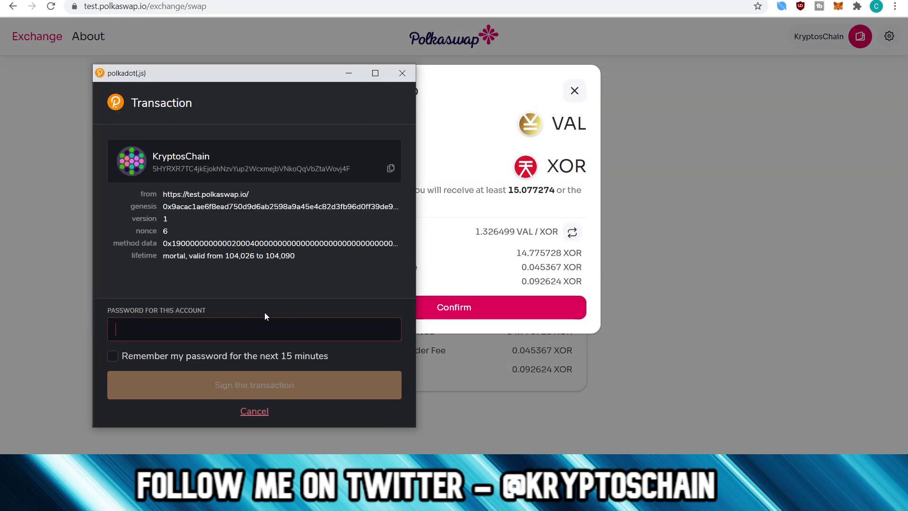
type("••")
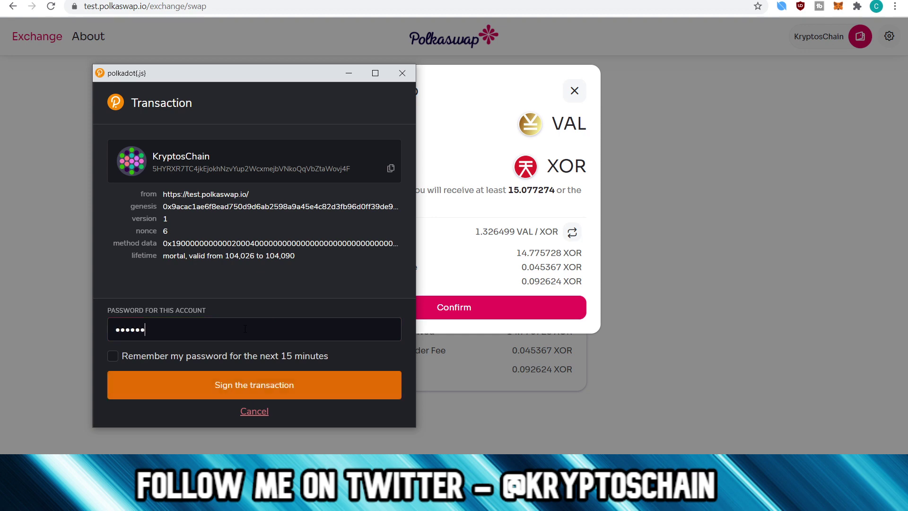
type("••••••••")
key("Return")
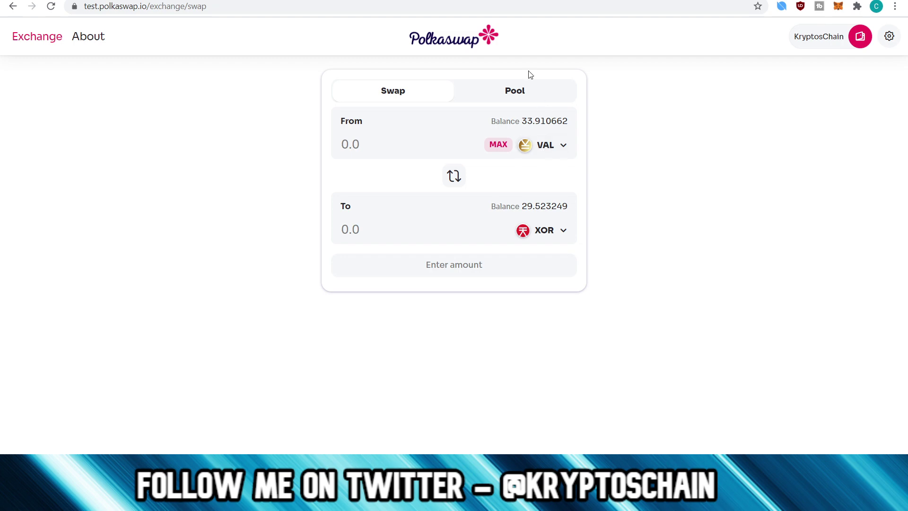
left_click(519, 92)
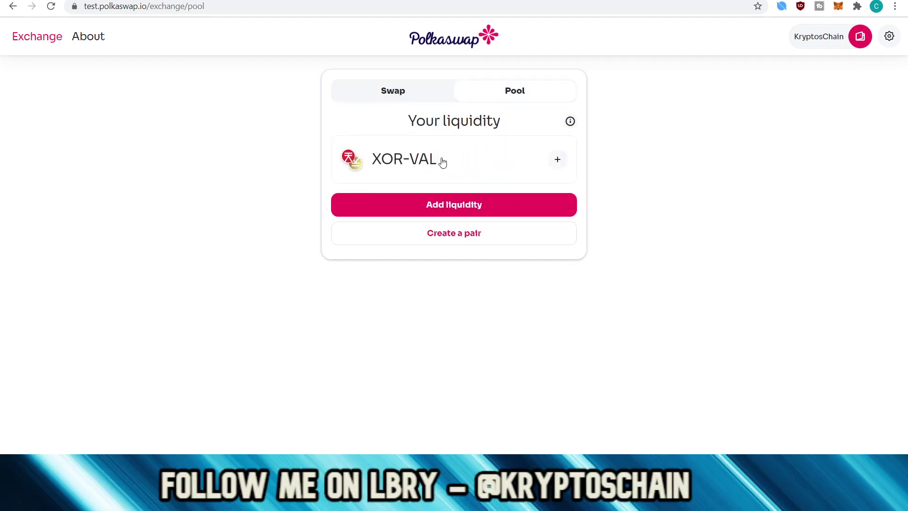
- Open Add liquidity from the Pool page
left_click(396, 101)
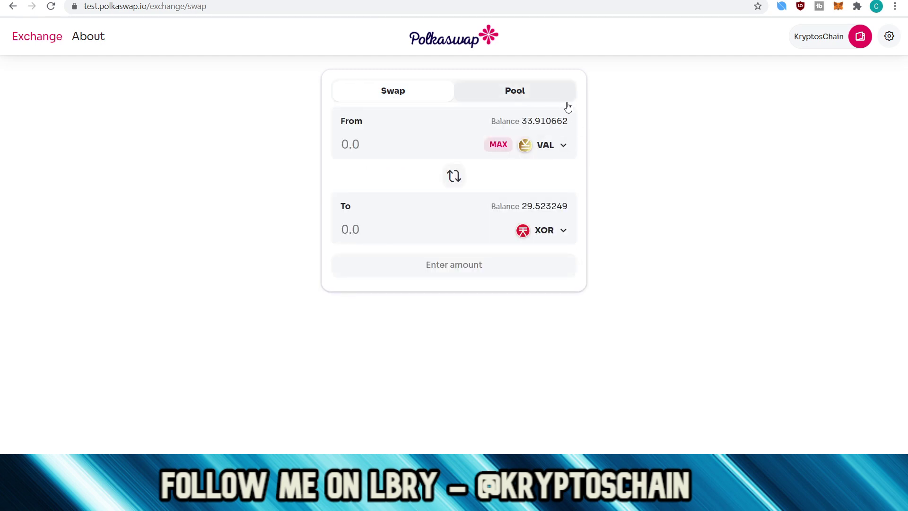
left_click(552, 94)
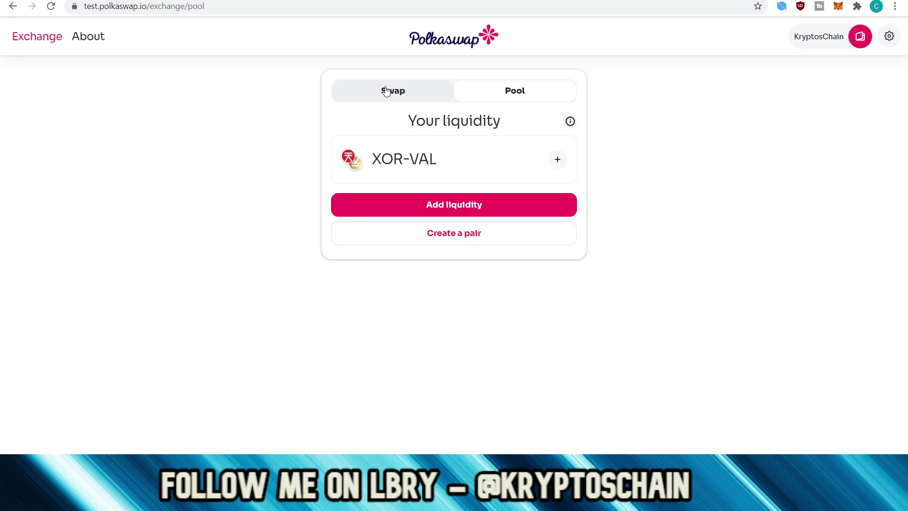
left_click(506, 206)
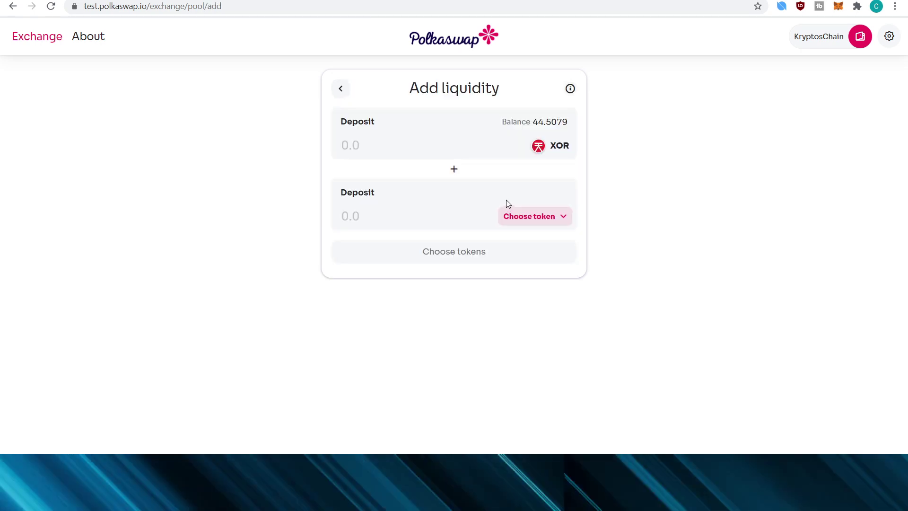
- Choose VAL as the second deposit token to form the XOR-VAL pair
left_click(537, 217)
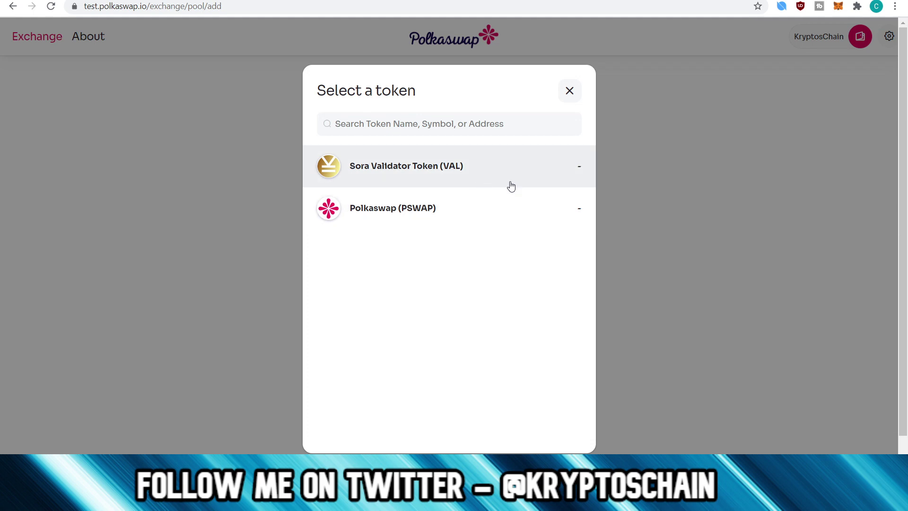
left_click(517, 204)
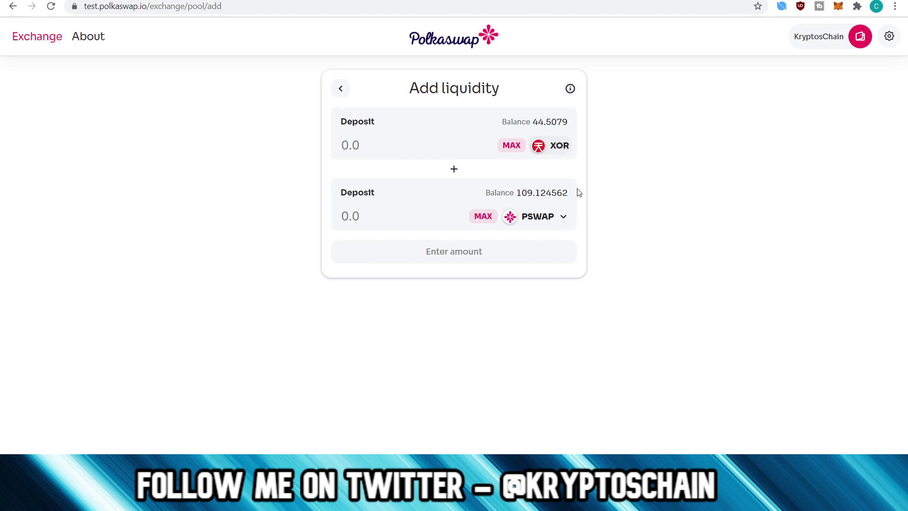
left_click(545, 217)
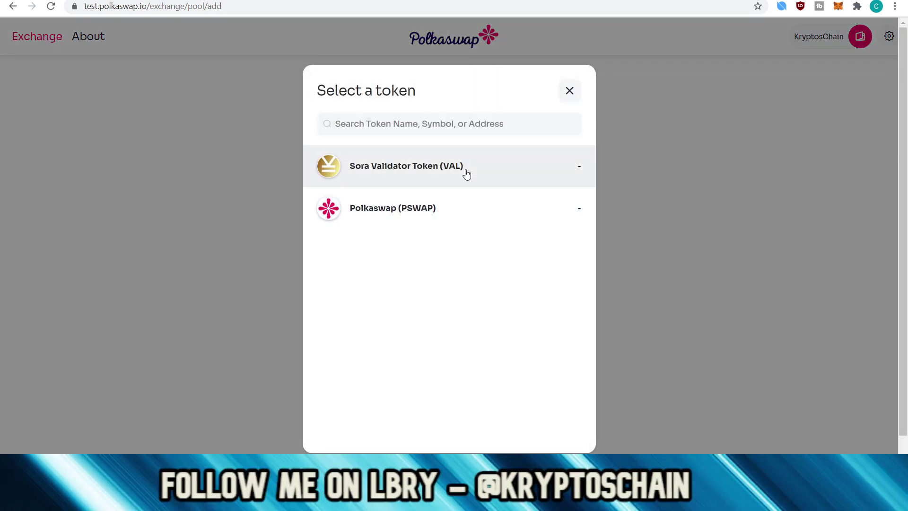
left_click(467, 174)
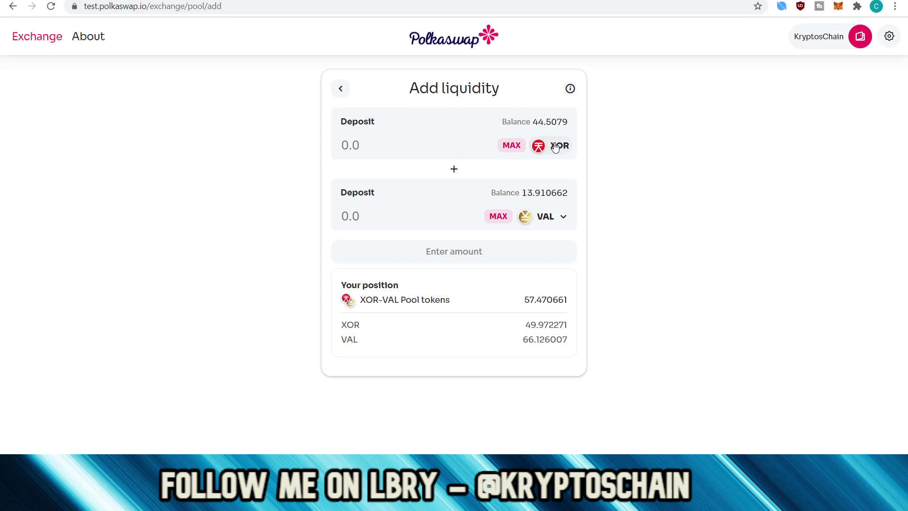
left_click(561, 218)
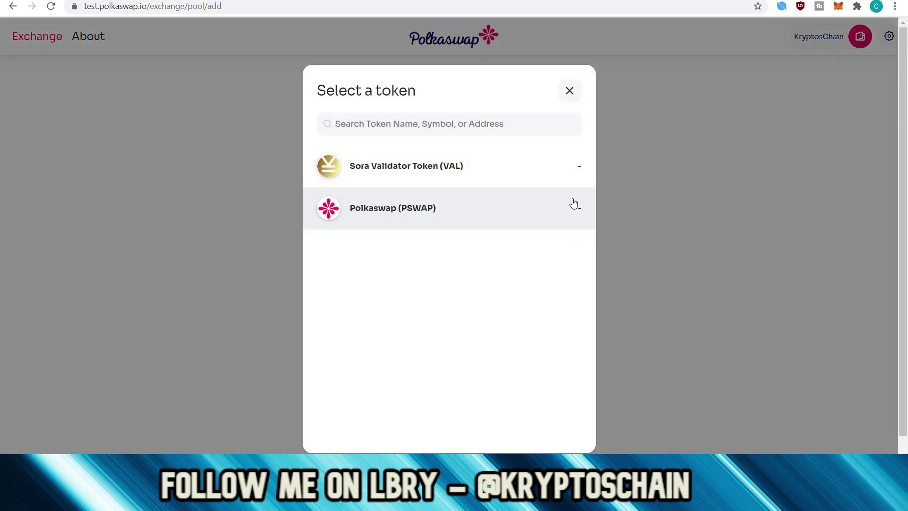
left_click(549, 172)
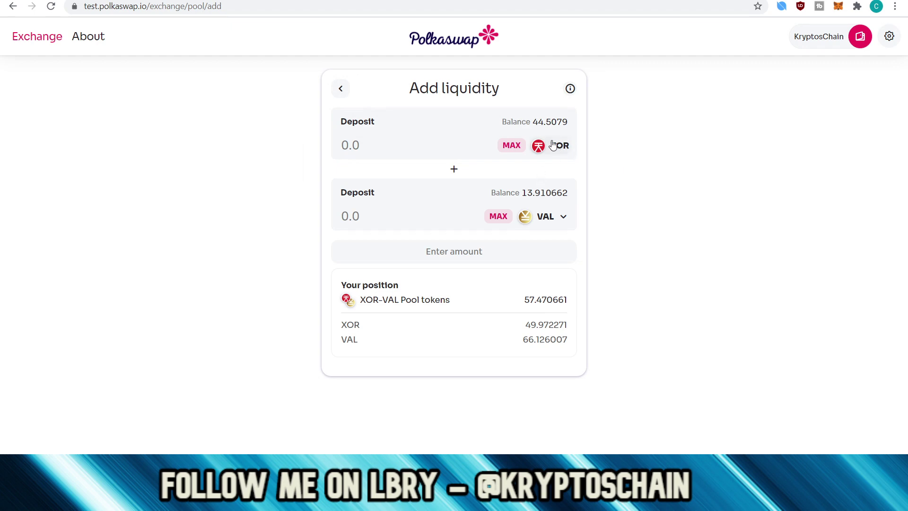
left_click(554, 211)
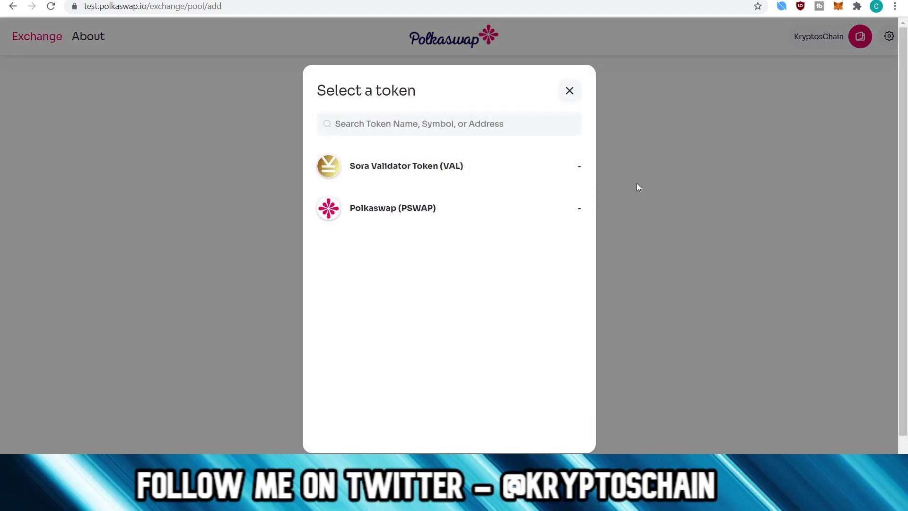
left_click(550, 171)
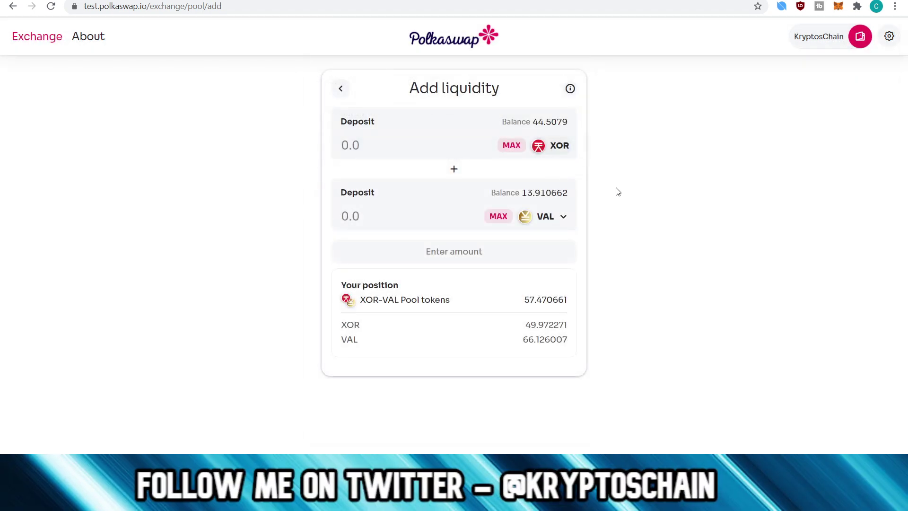
left_click(551, 218)
- Switch the second deposit to PSWAP, then exit Add liquidity back to the Swap page
left_click(636, 203)
left_click(542, 222)
left_click(661, 201)
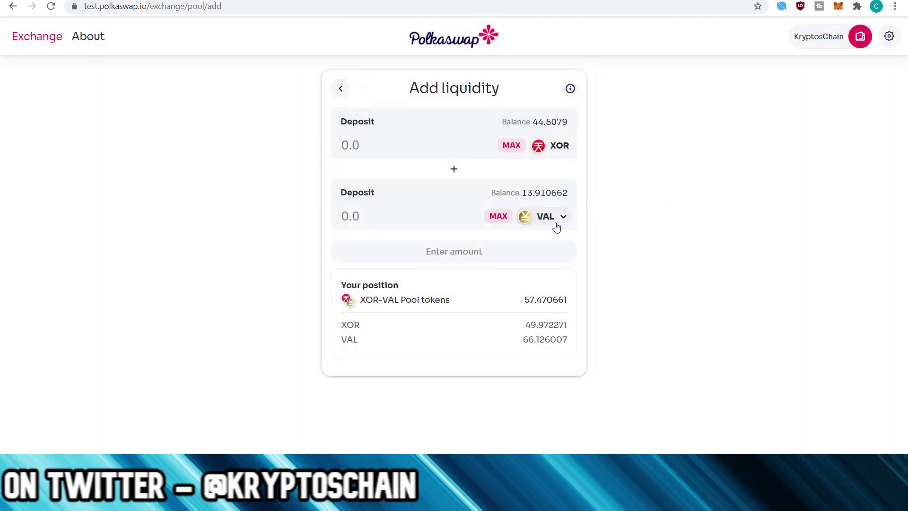
left_click(553, 221)
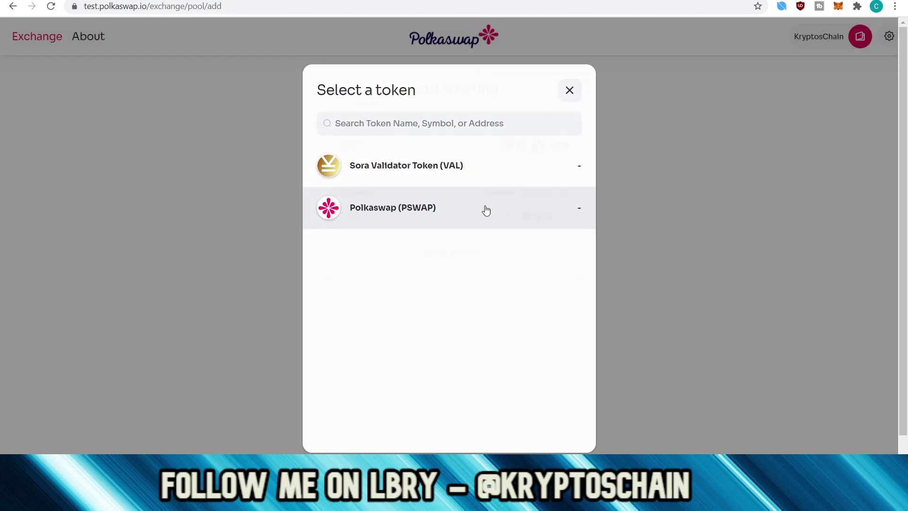
left_click(485, 209)
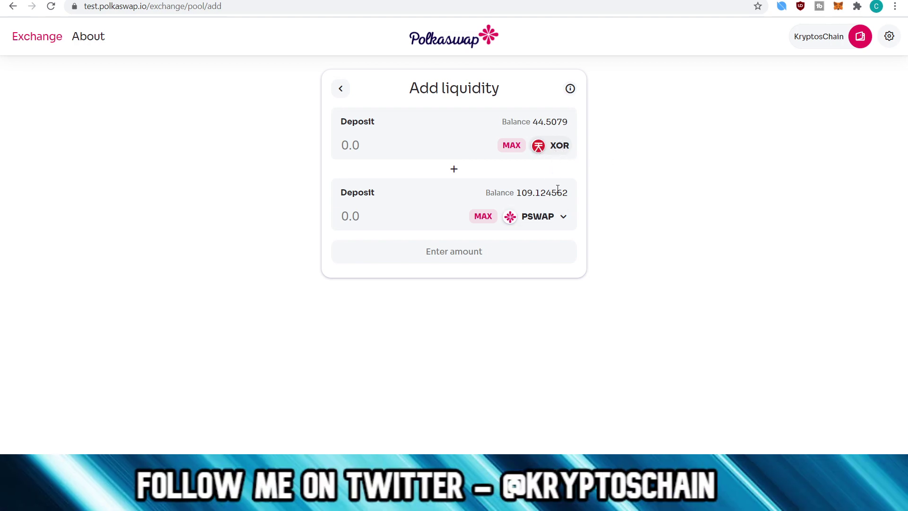
left_click(543, 218)
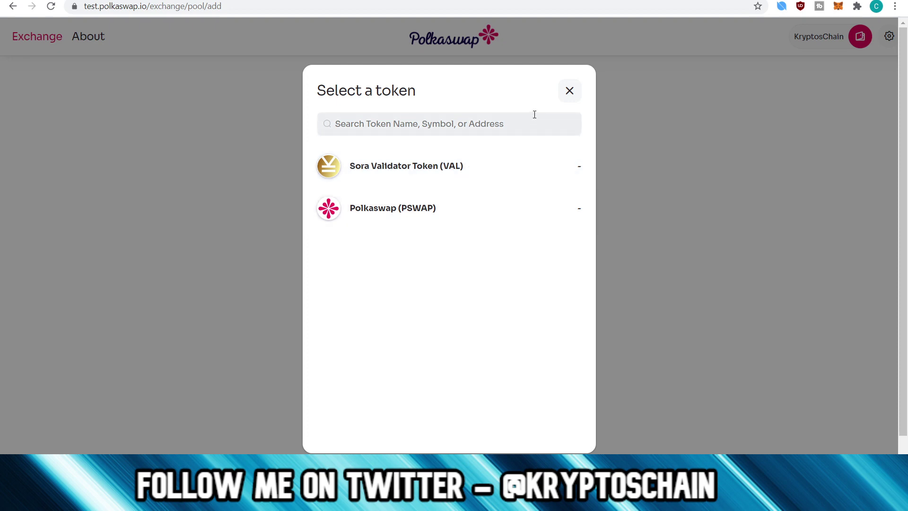
left_click(569, 91)
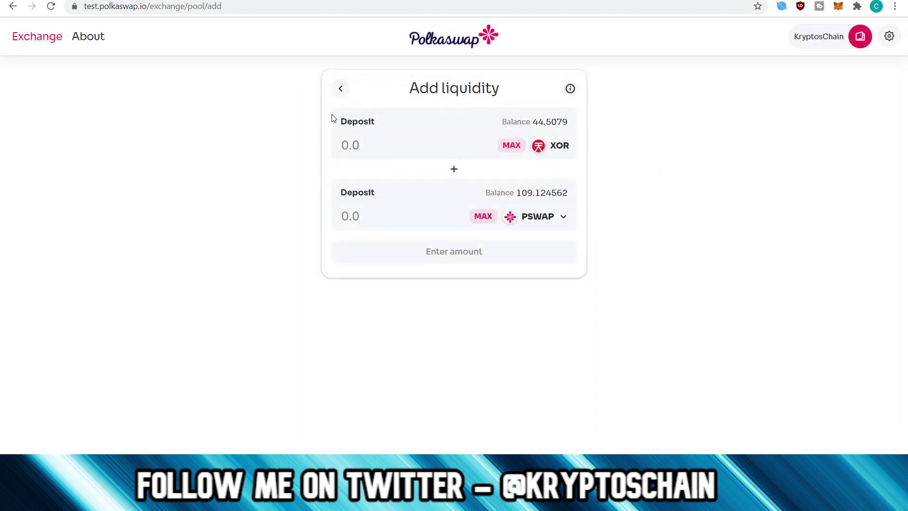
left_click(341, 92)
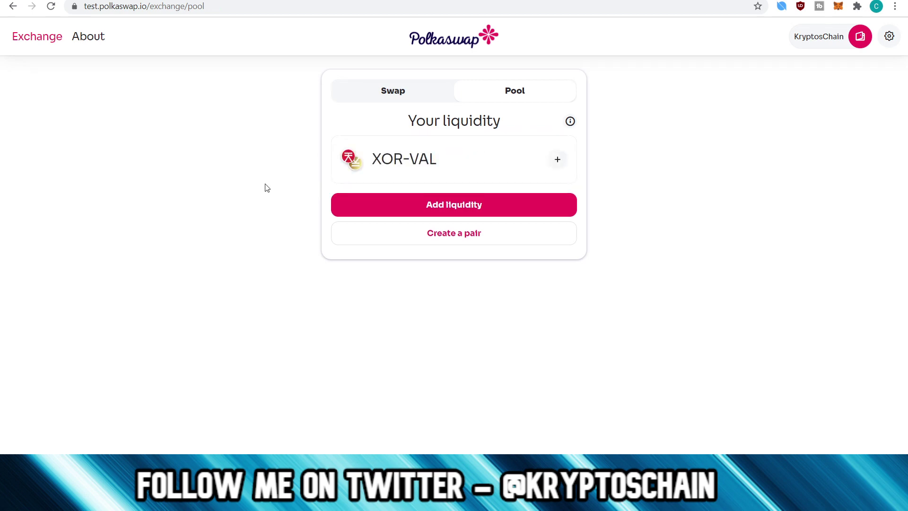
left_click(419, 91)
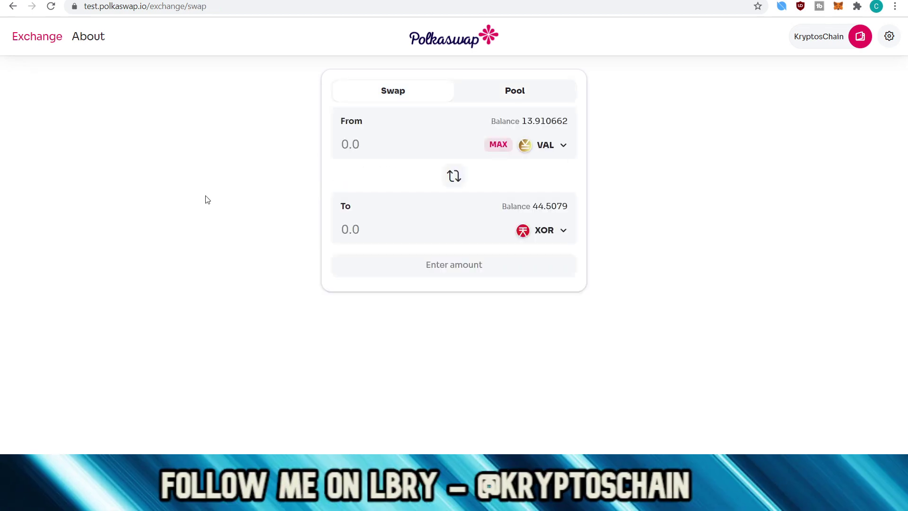